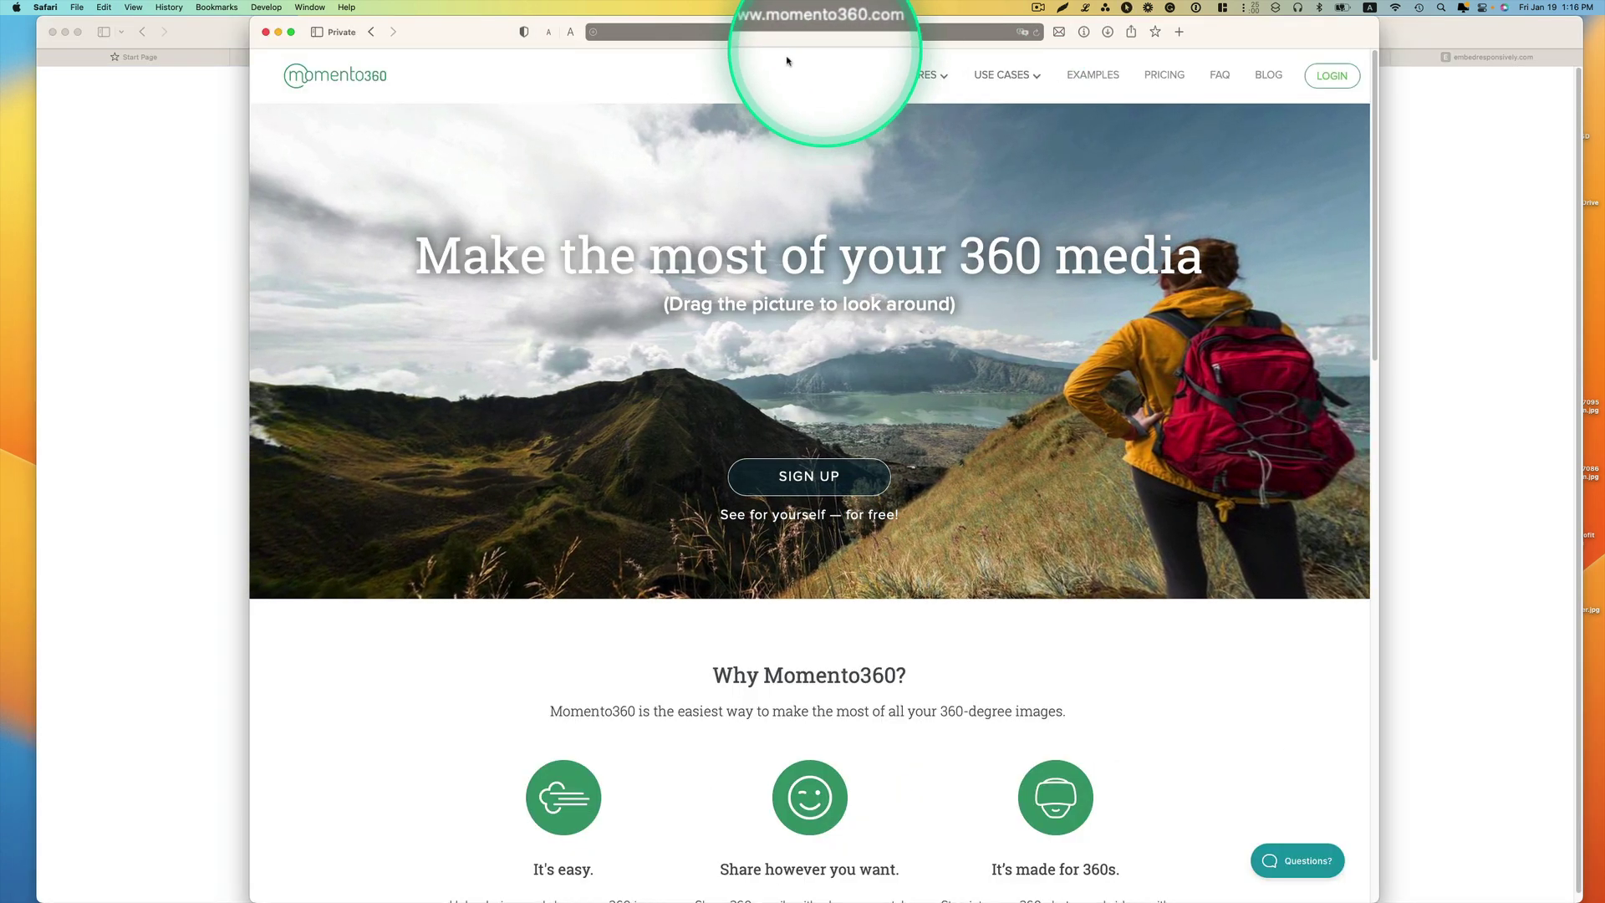
Review the Momento360 subscription plans and prices, then bring up the My Media library window
click(810, 474)
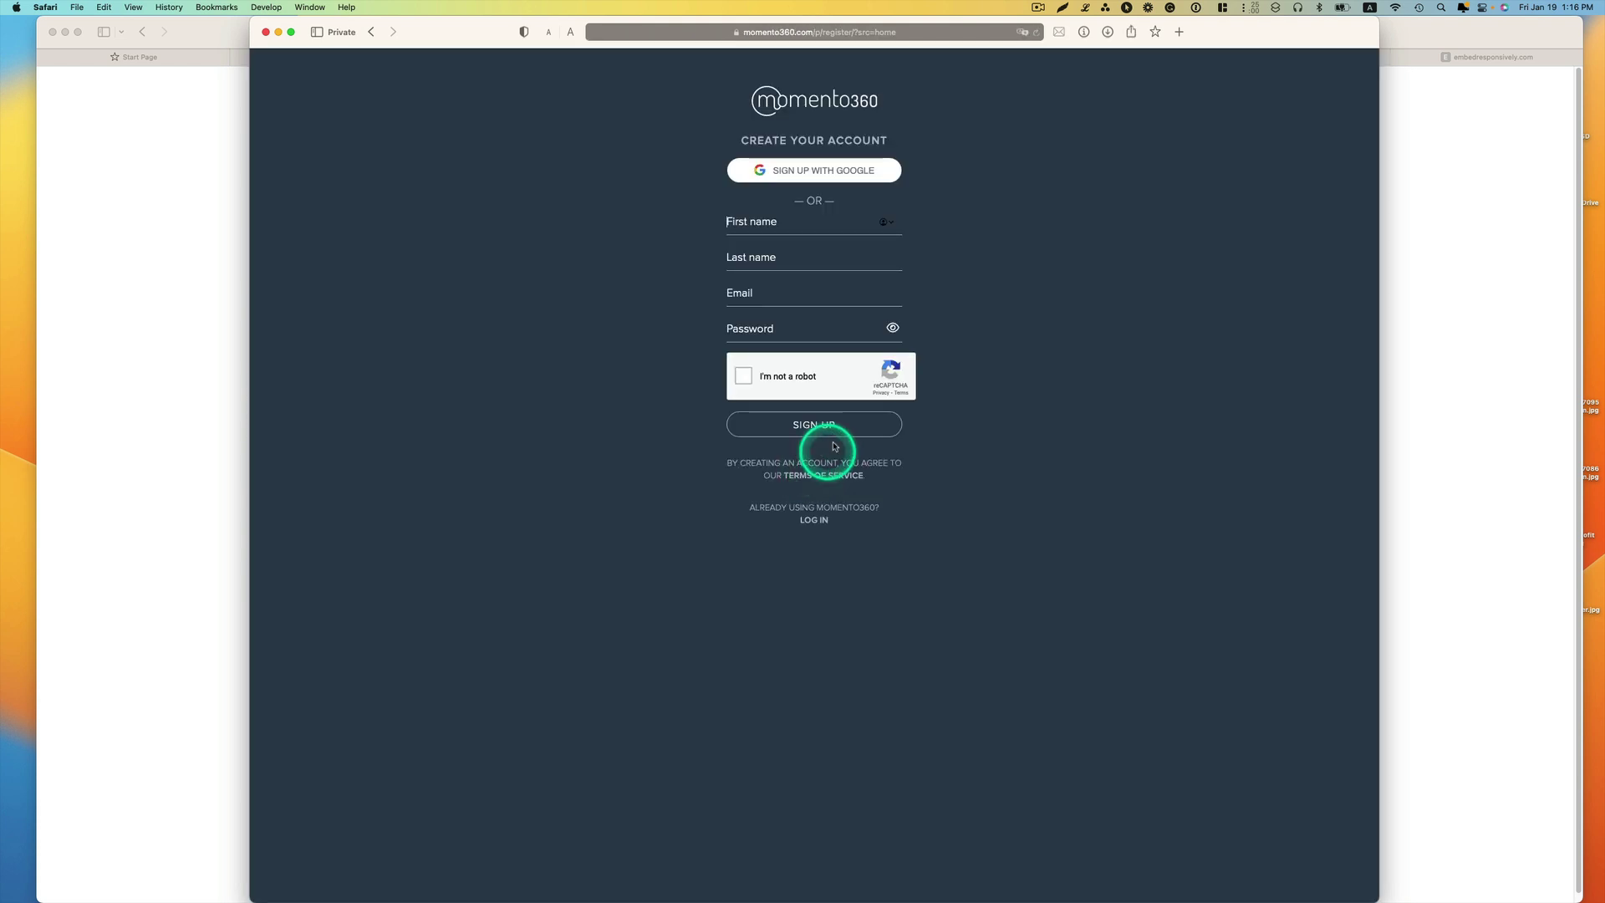
click(1037, 10)
click(1044, 53)
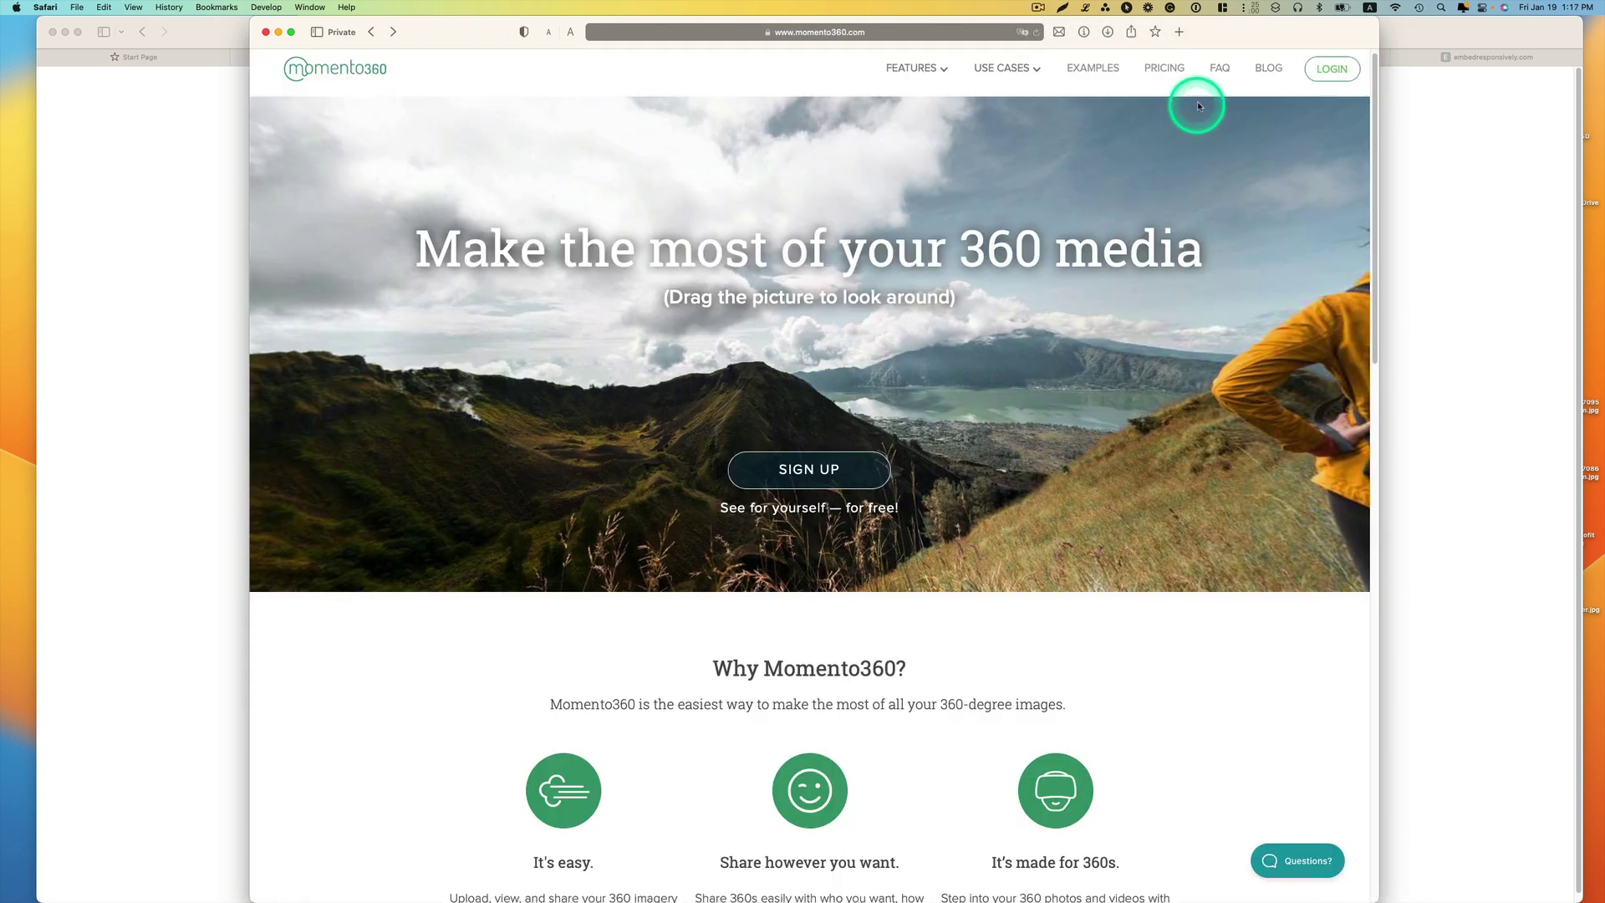
click(1160, 70)
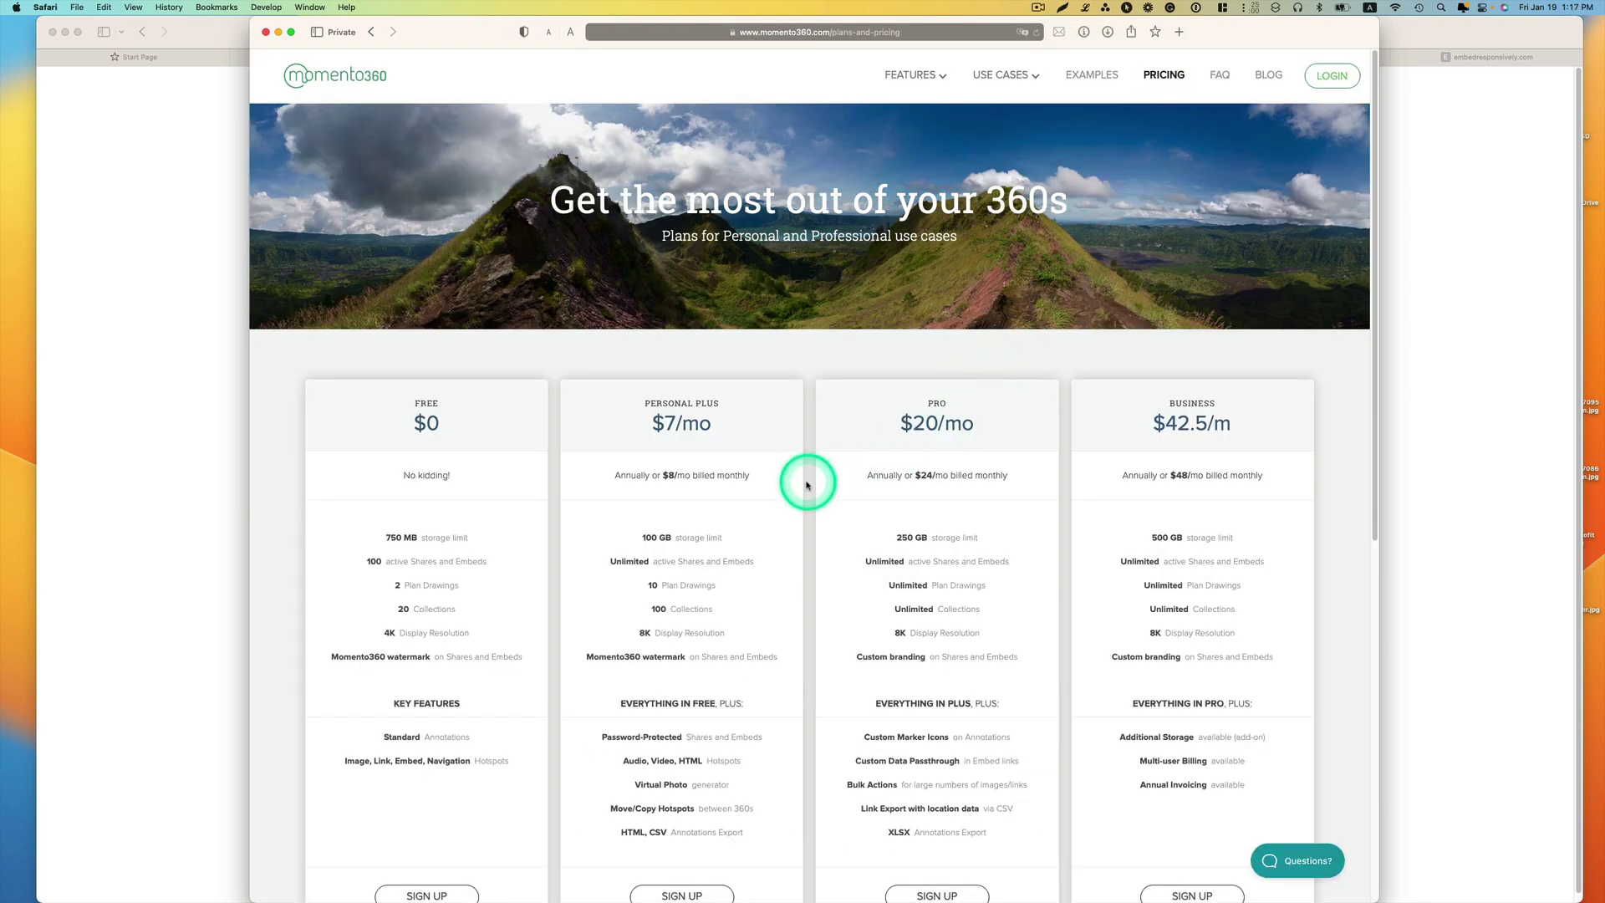
scroll(805, 485, down, 2)
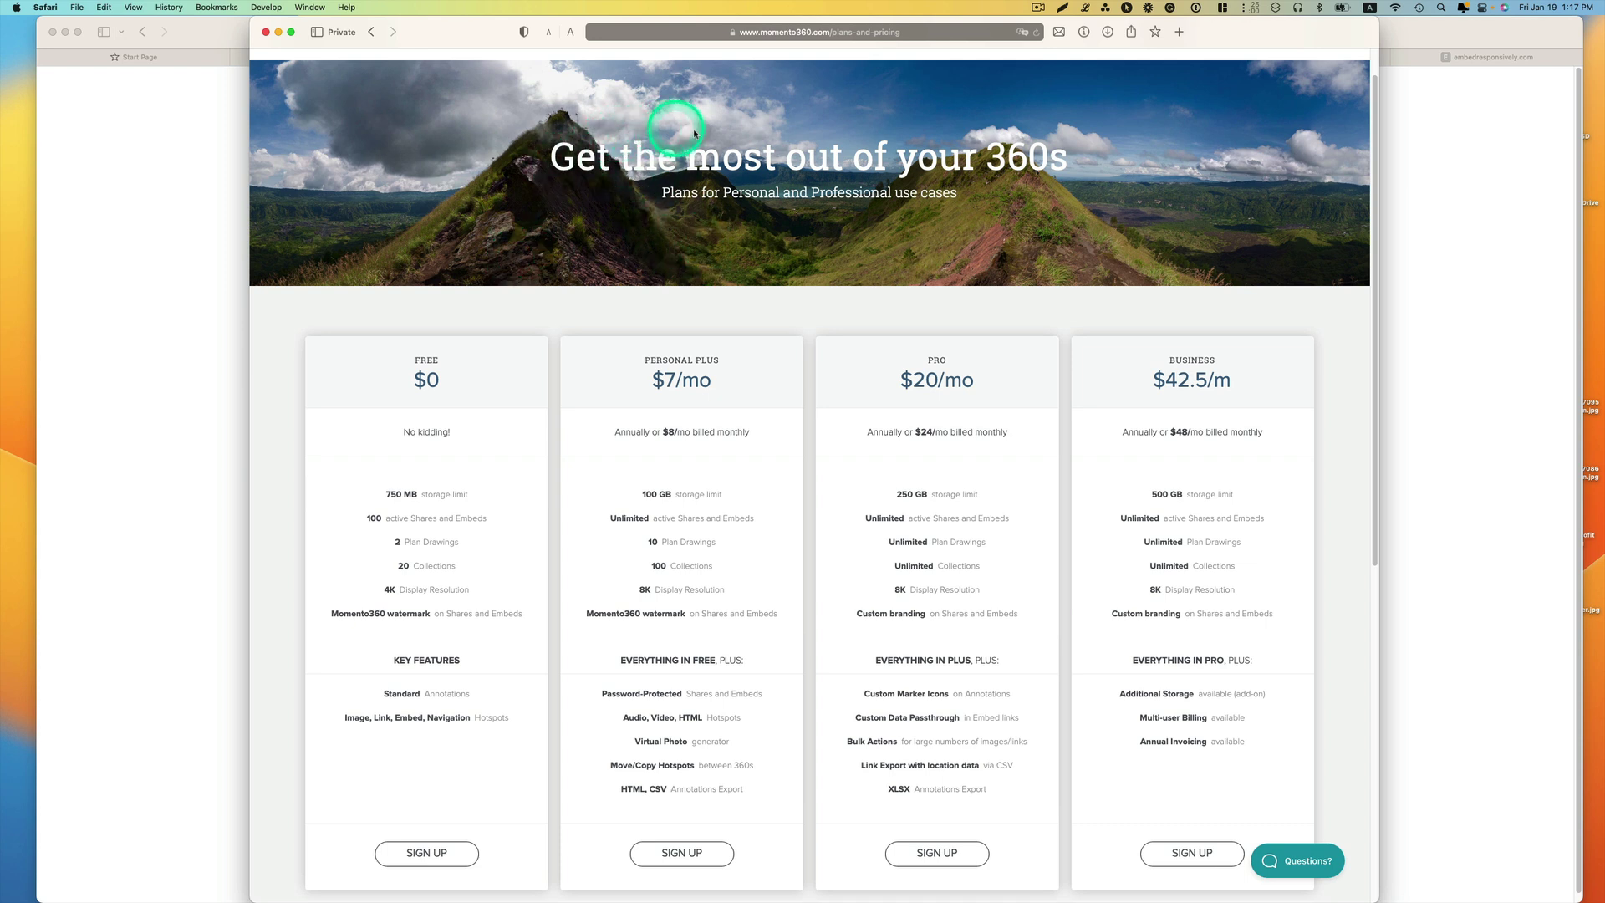
scroll(922, 307, up, 1)
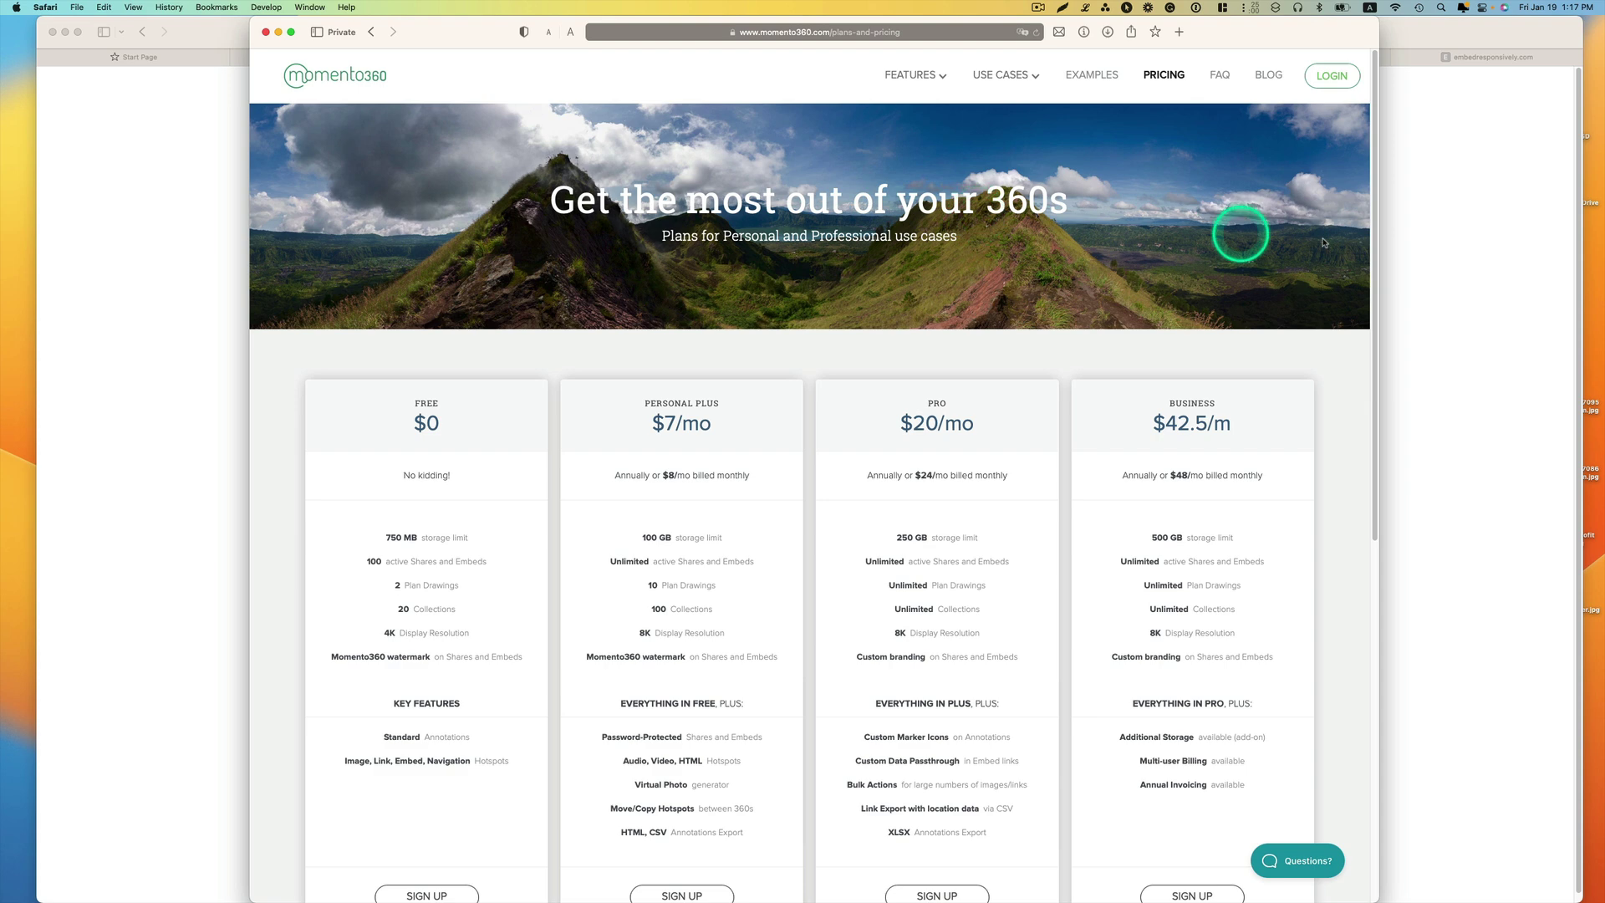
click(1427, 213)
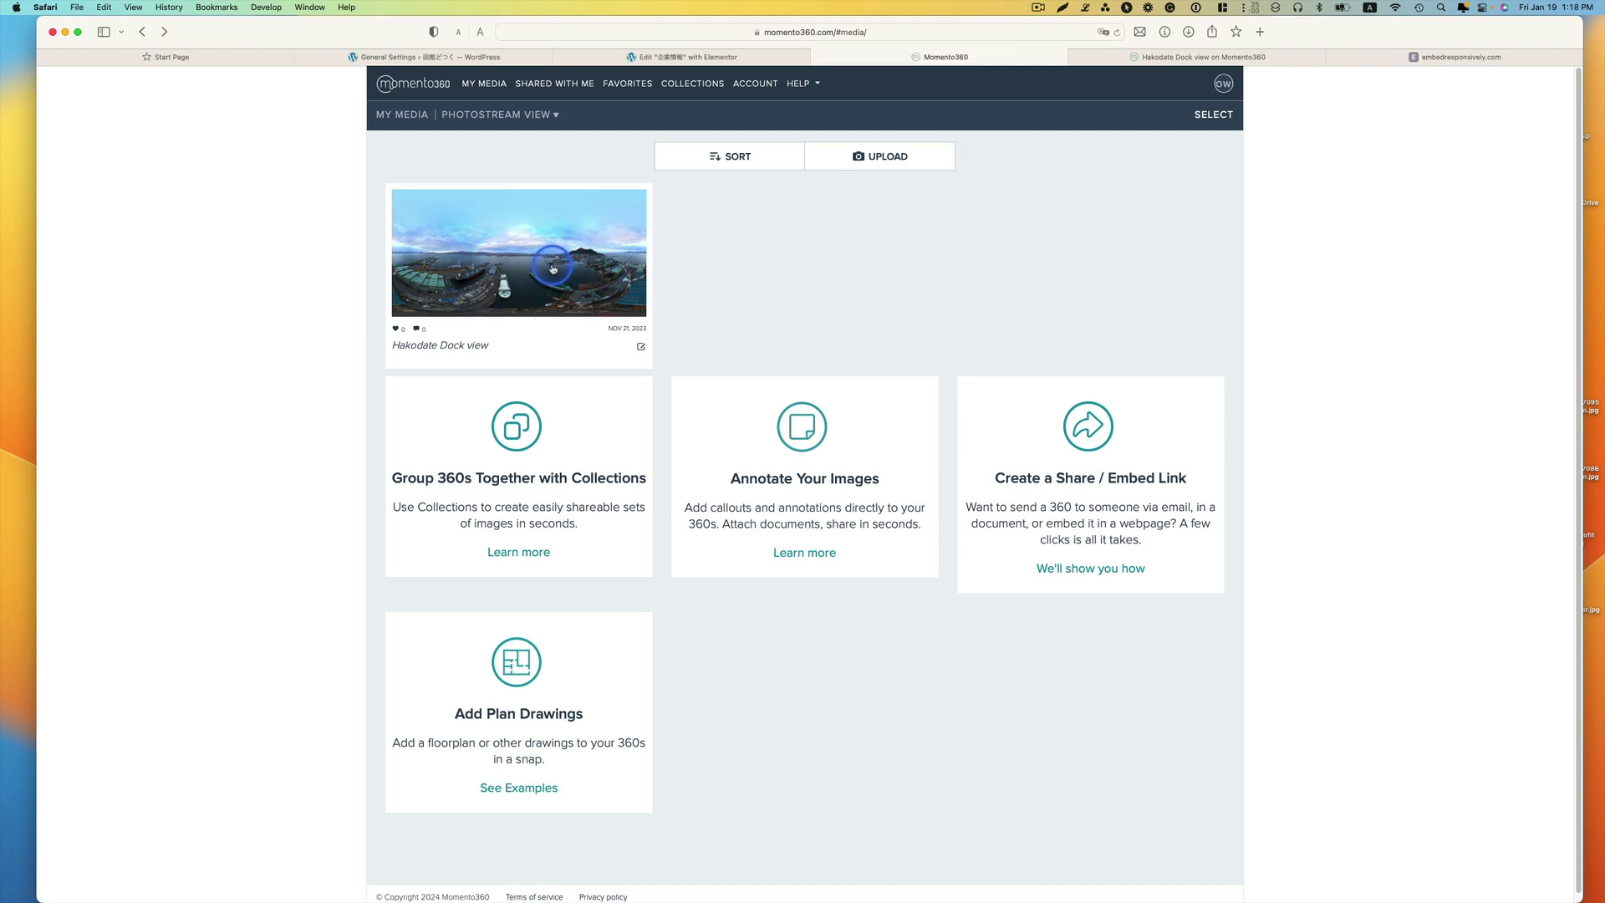
Open the Hakodate Dock view panorama and copy its share-or-embed link
click(552, 266)
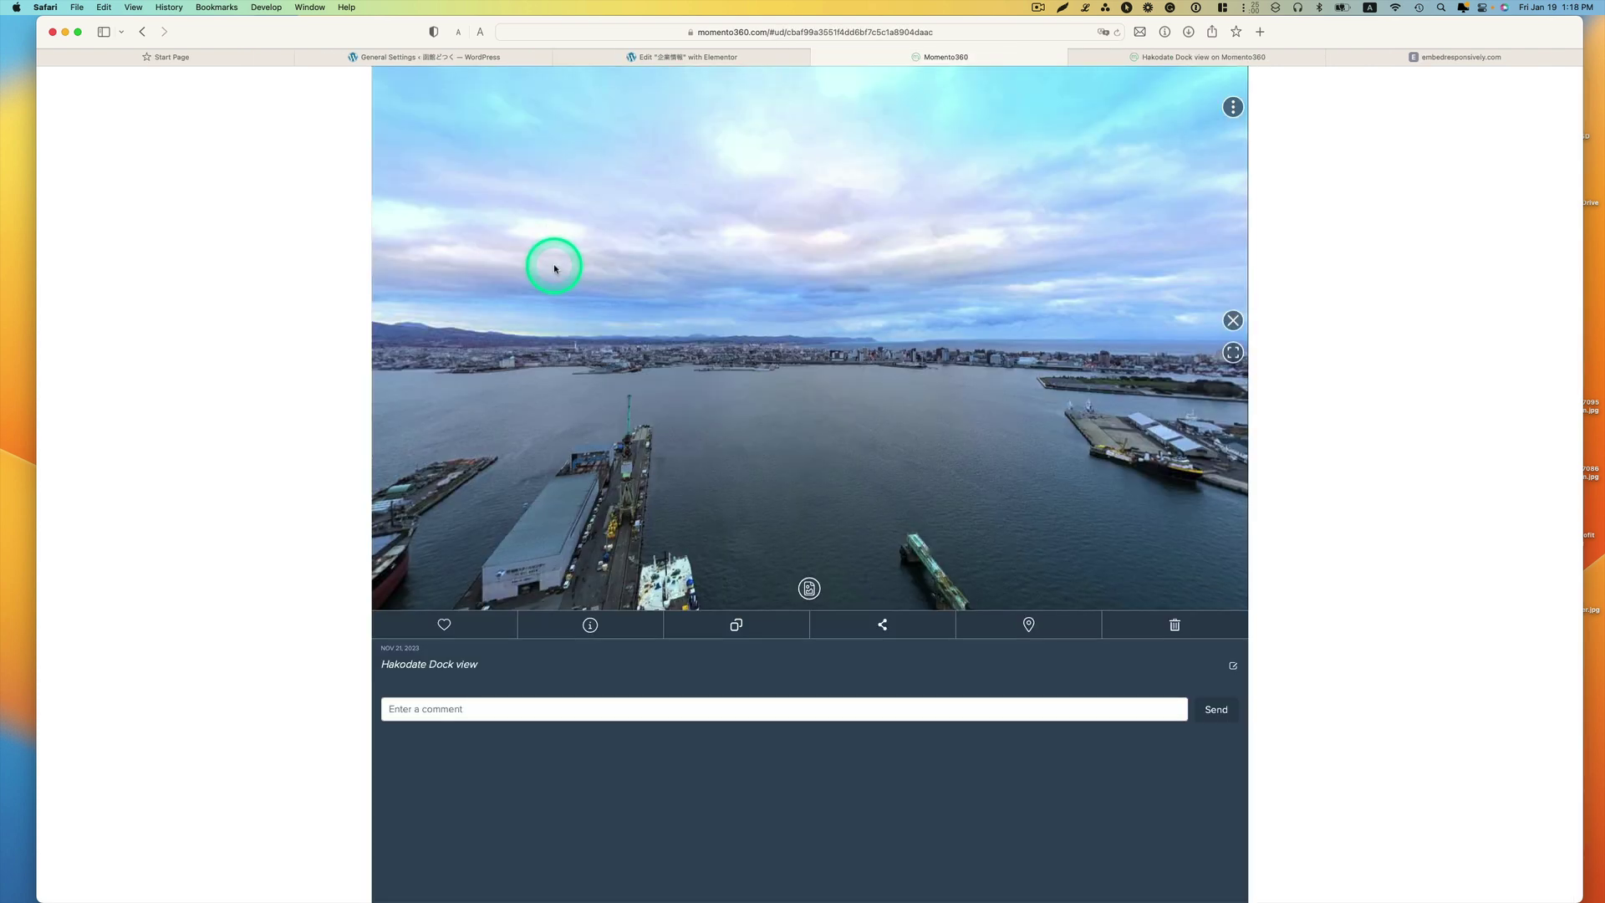
click(881, 625)
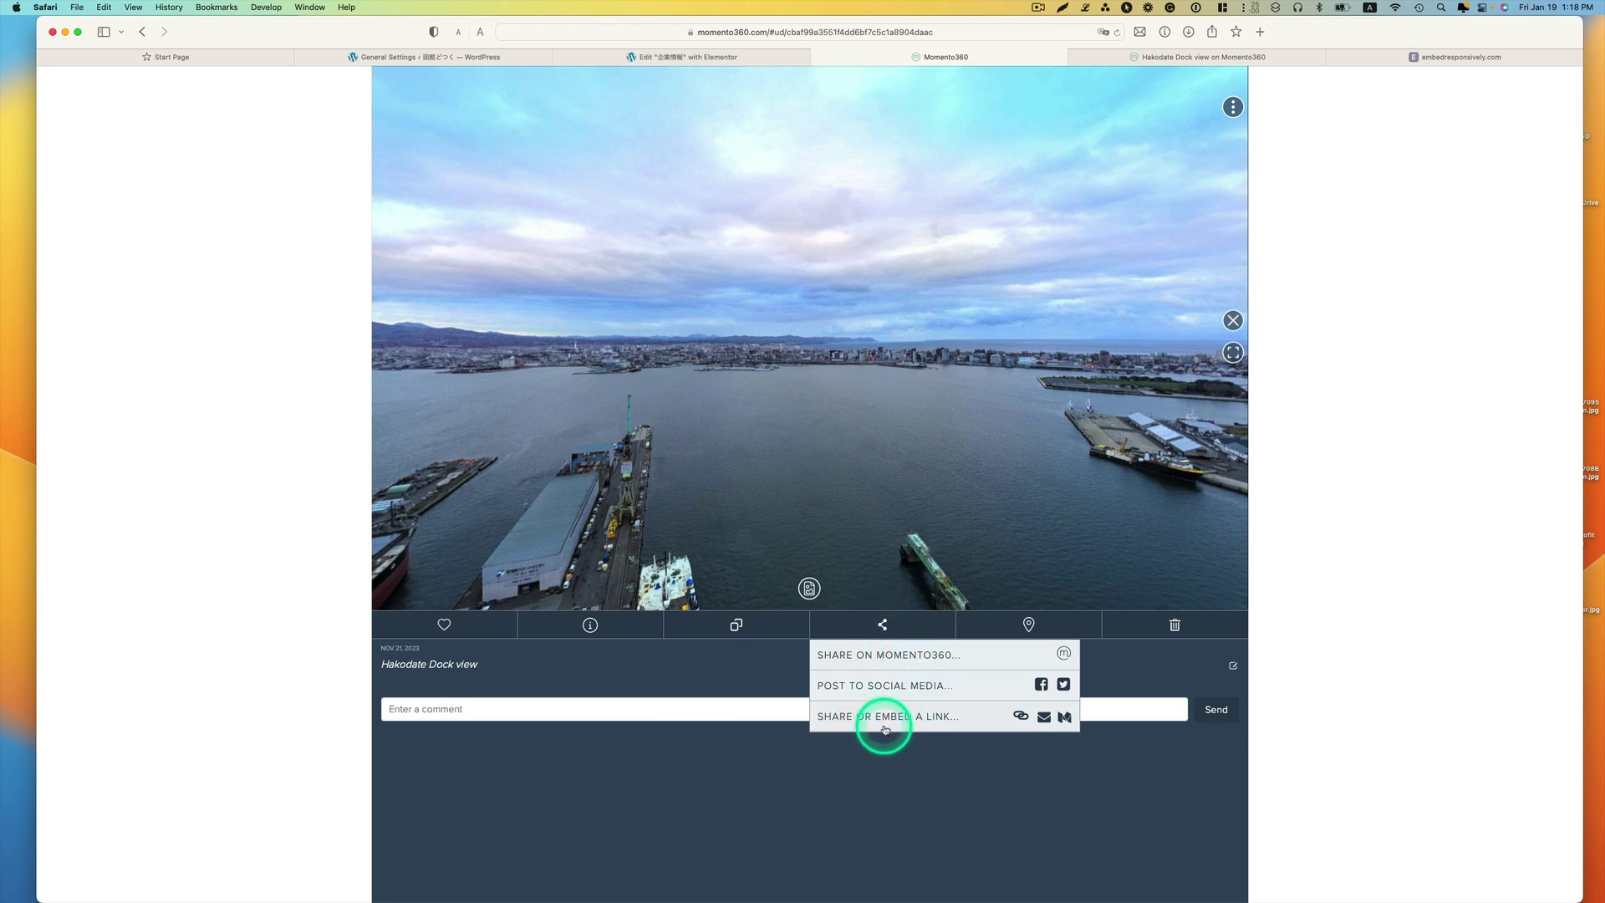
click(939, 715)
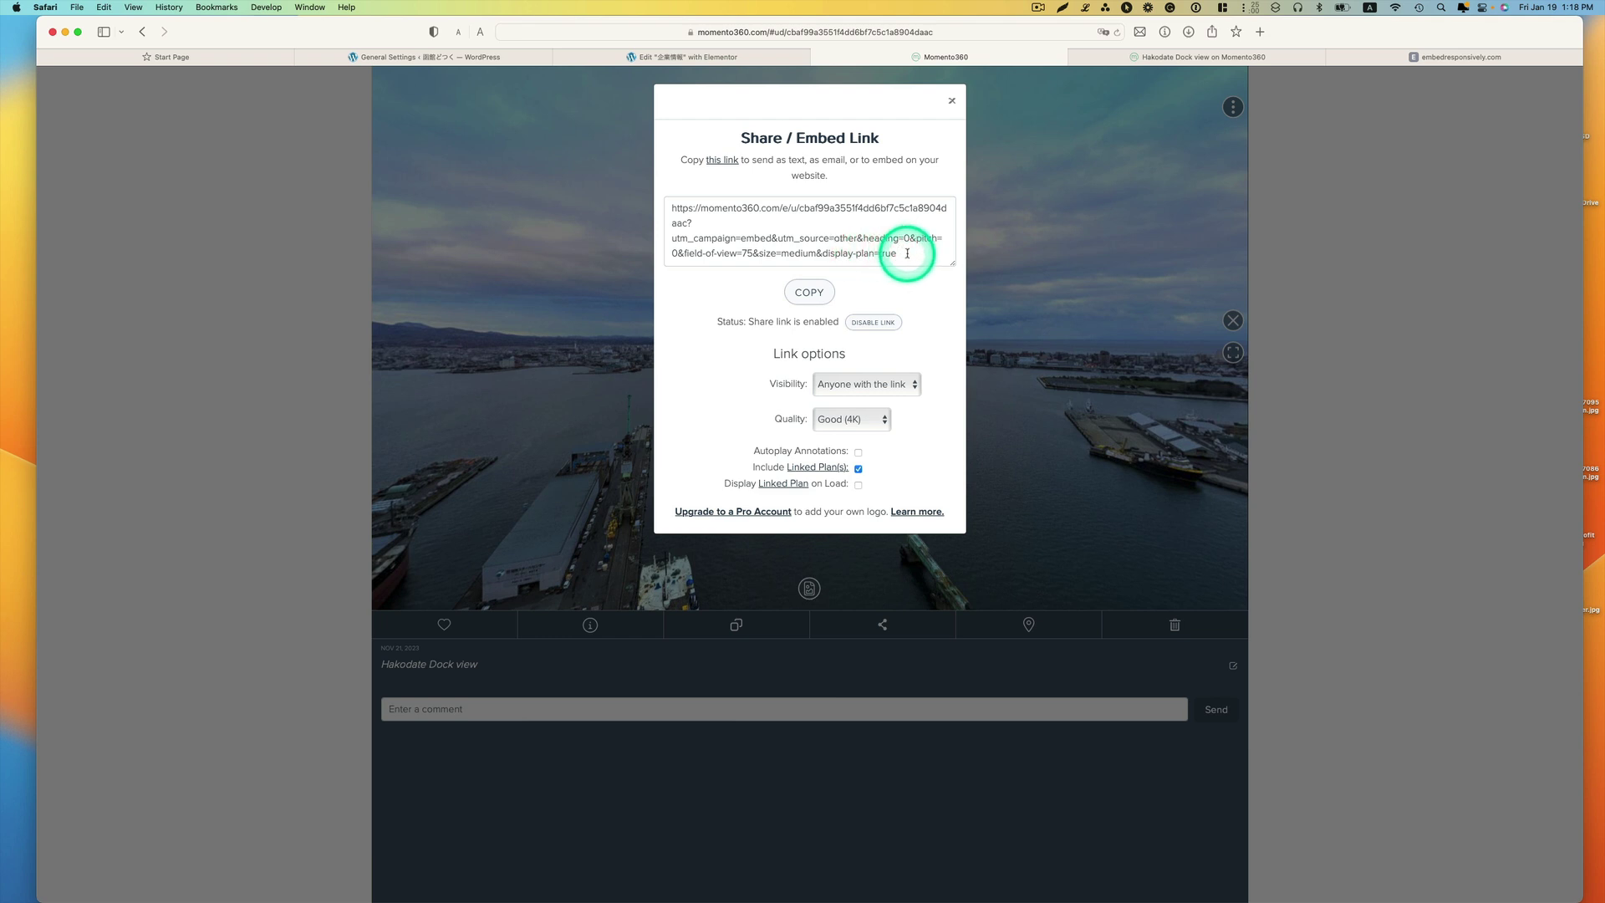
click(811, 290)
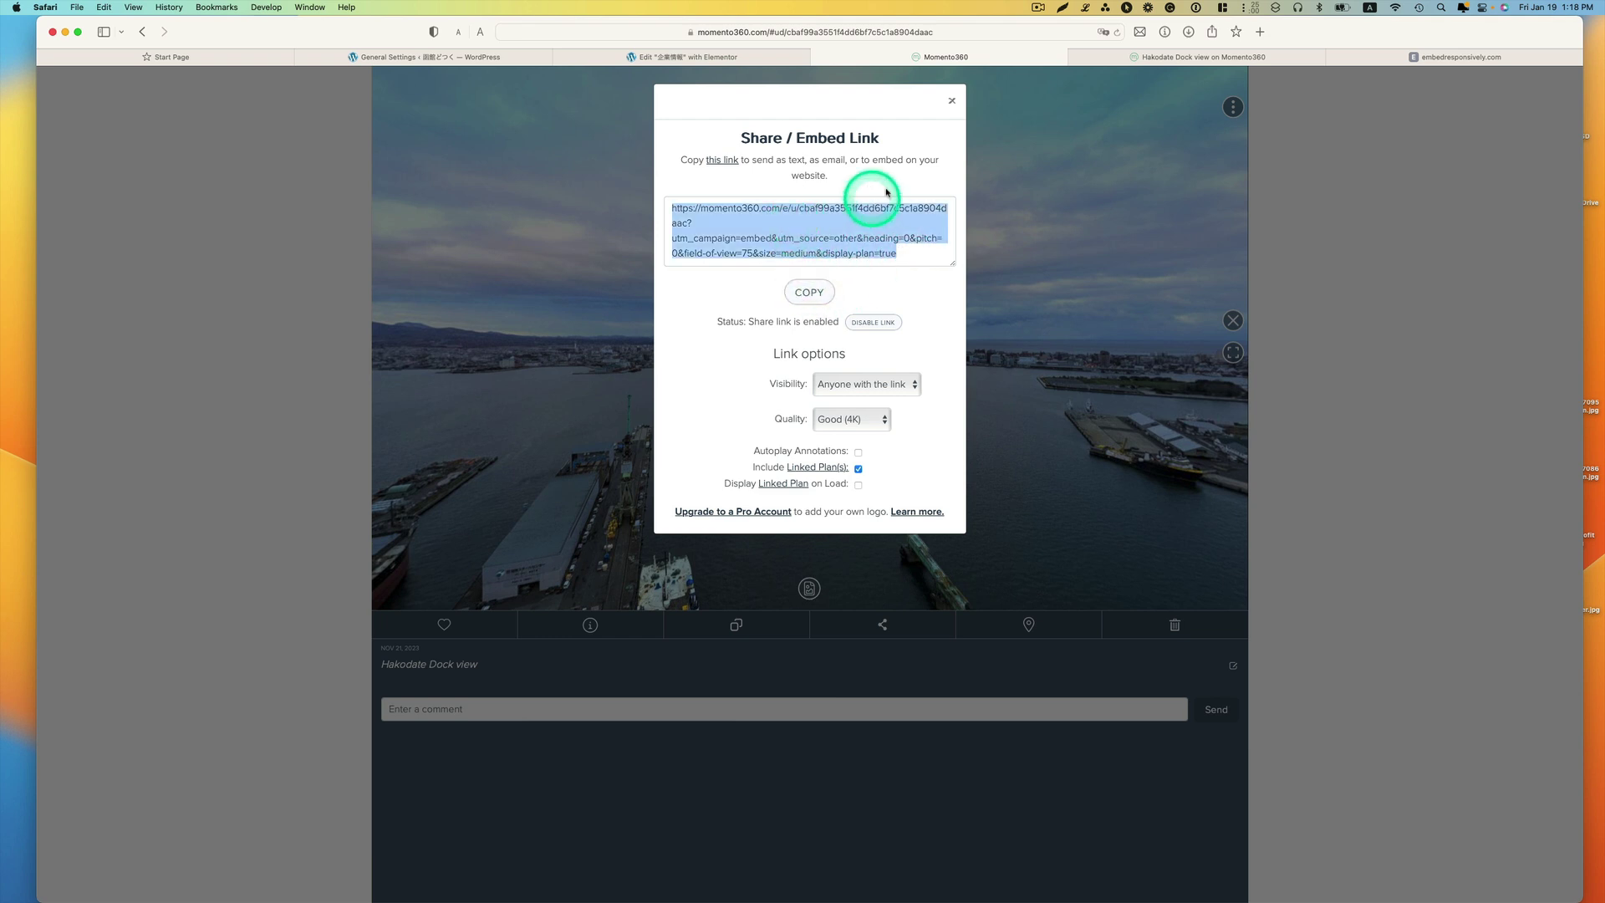
Drop an Elementor HTML widget below the company paragraph and paste the Momento360 link into it
click(691, 55)
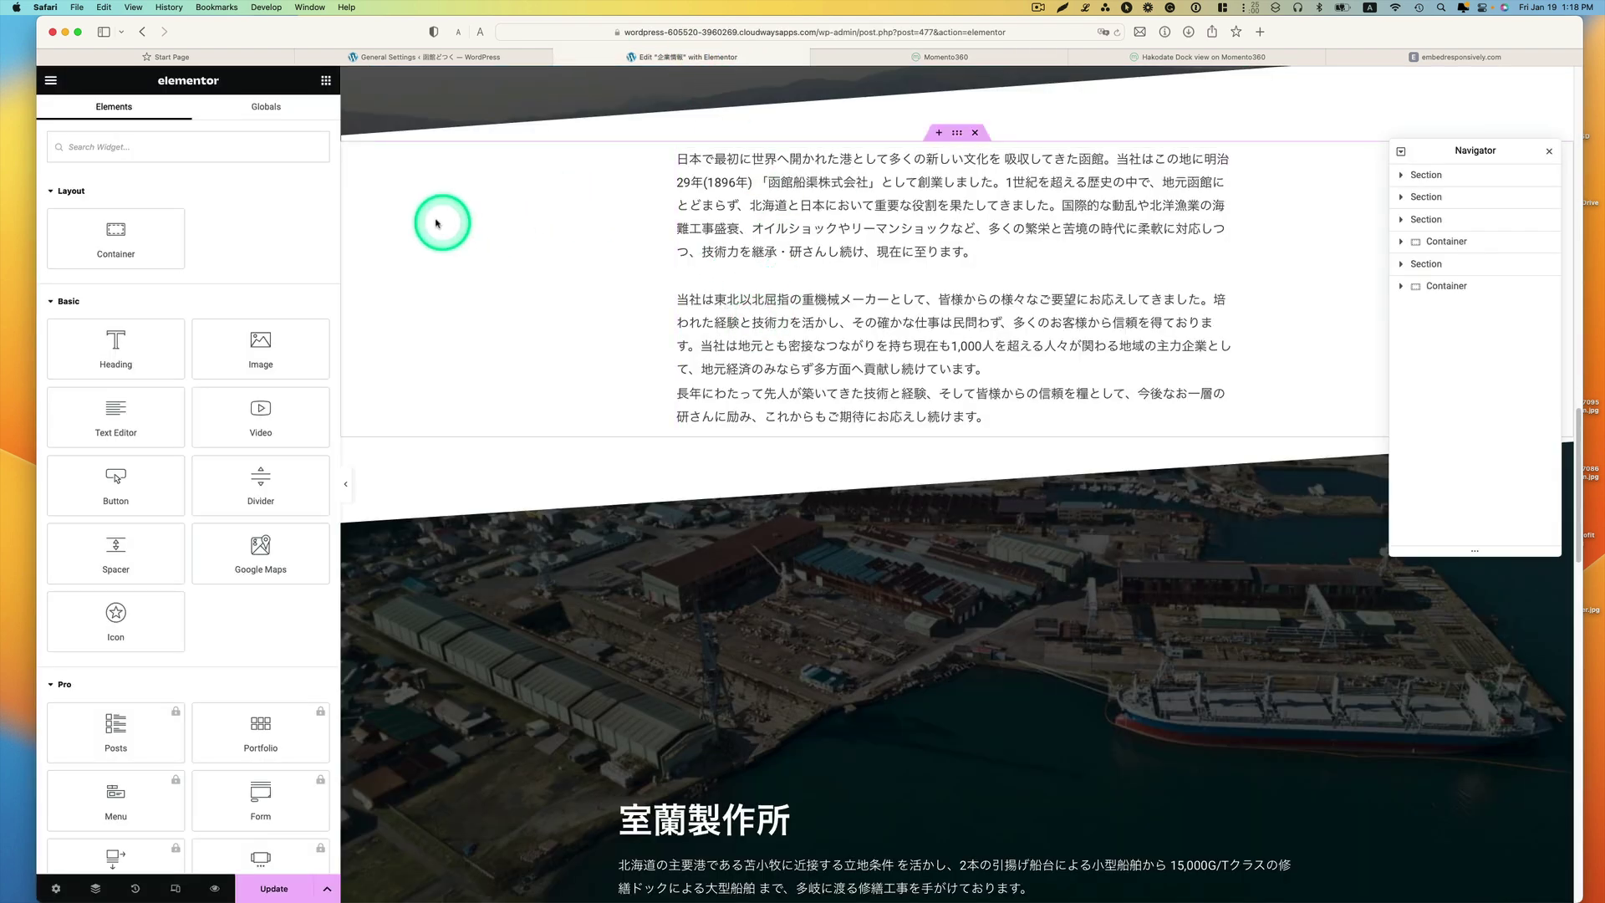
click(253, 148)
text(cod)
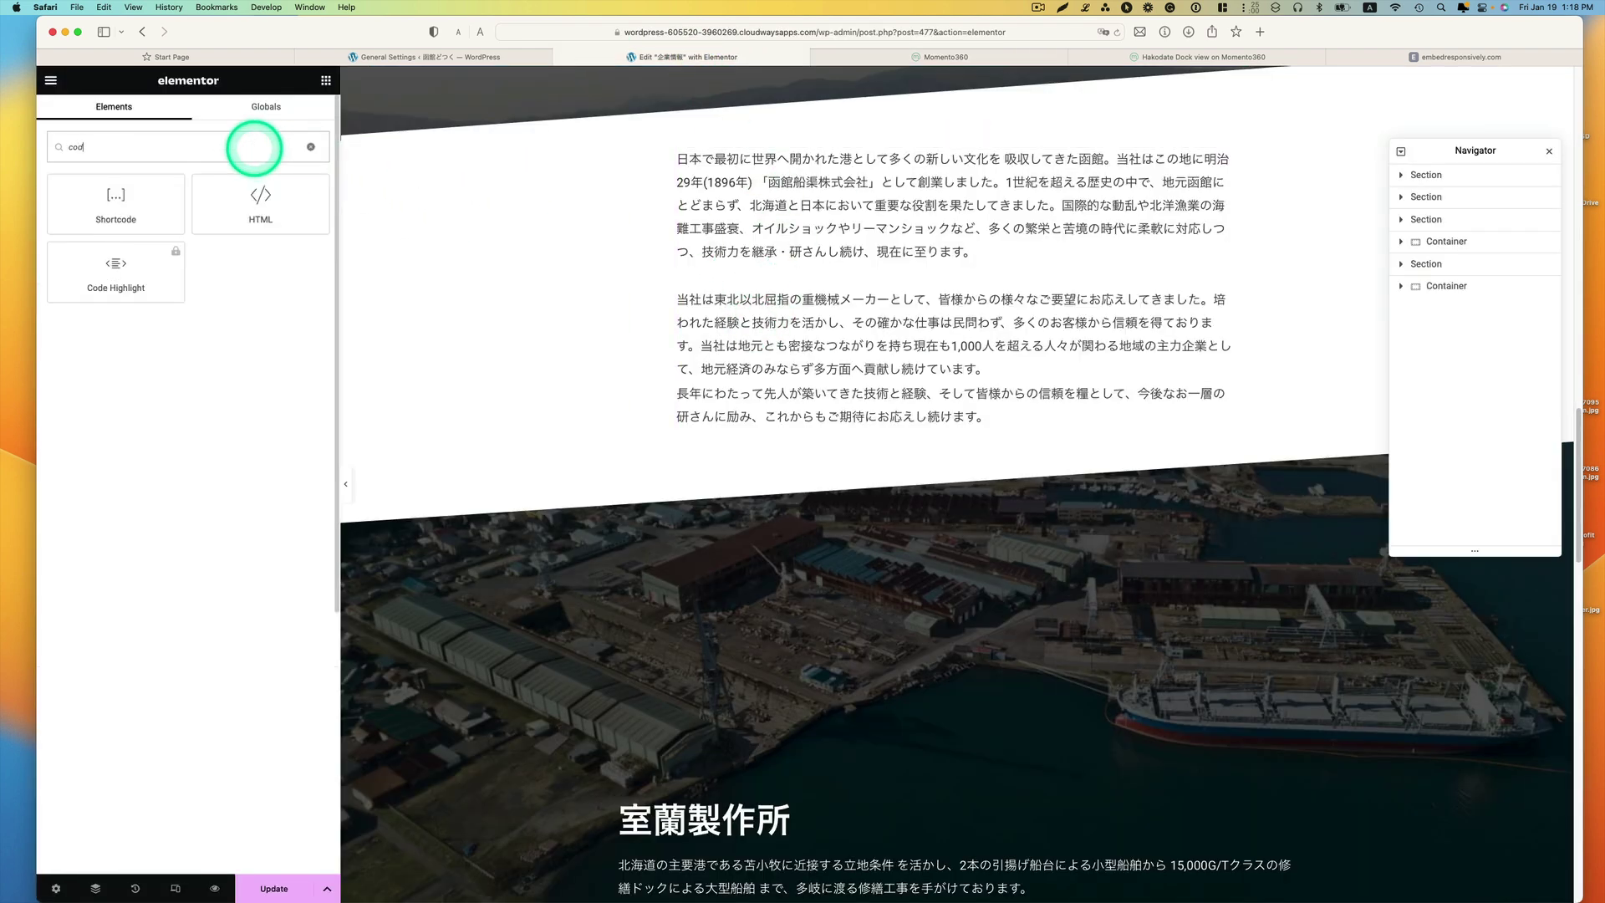
mouse_move(256, 200)
mouse_down()
mouse_move(778, 392)
mouse_move(746, 449)
mouse_up()
key(super+v)
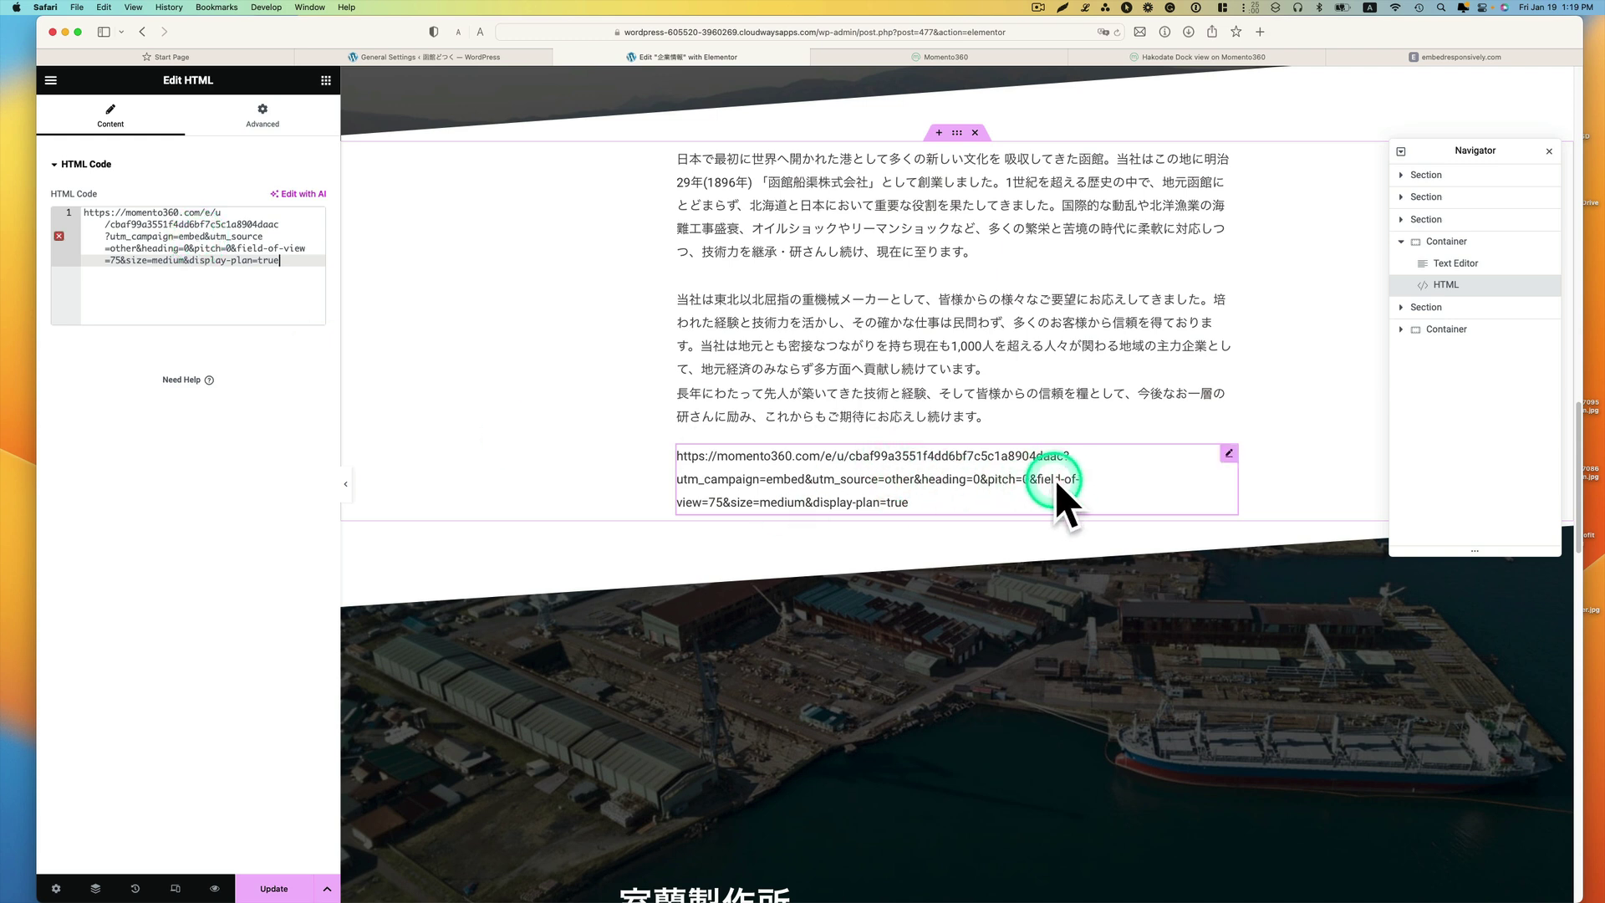
mouse_move(956, 479)
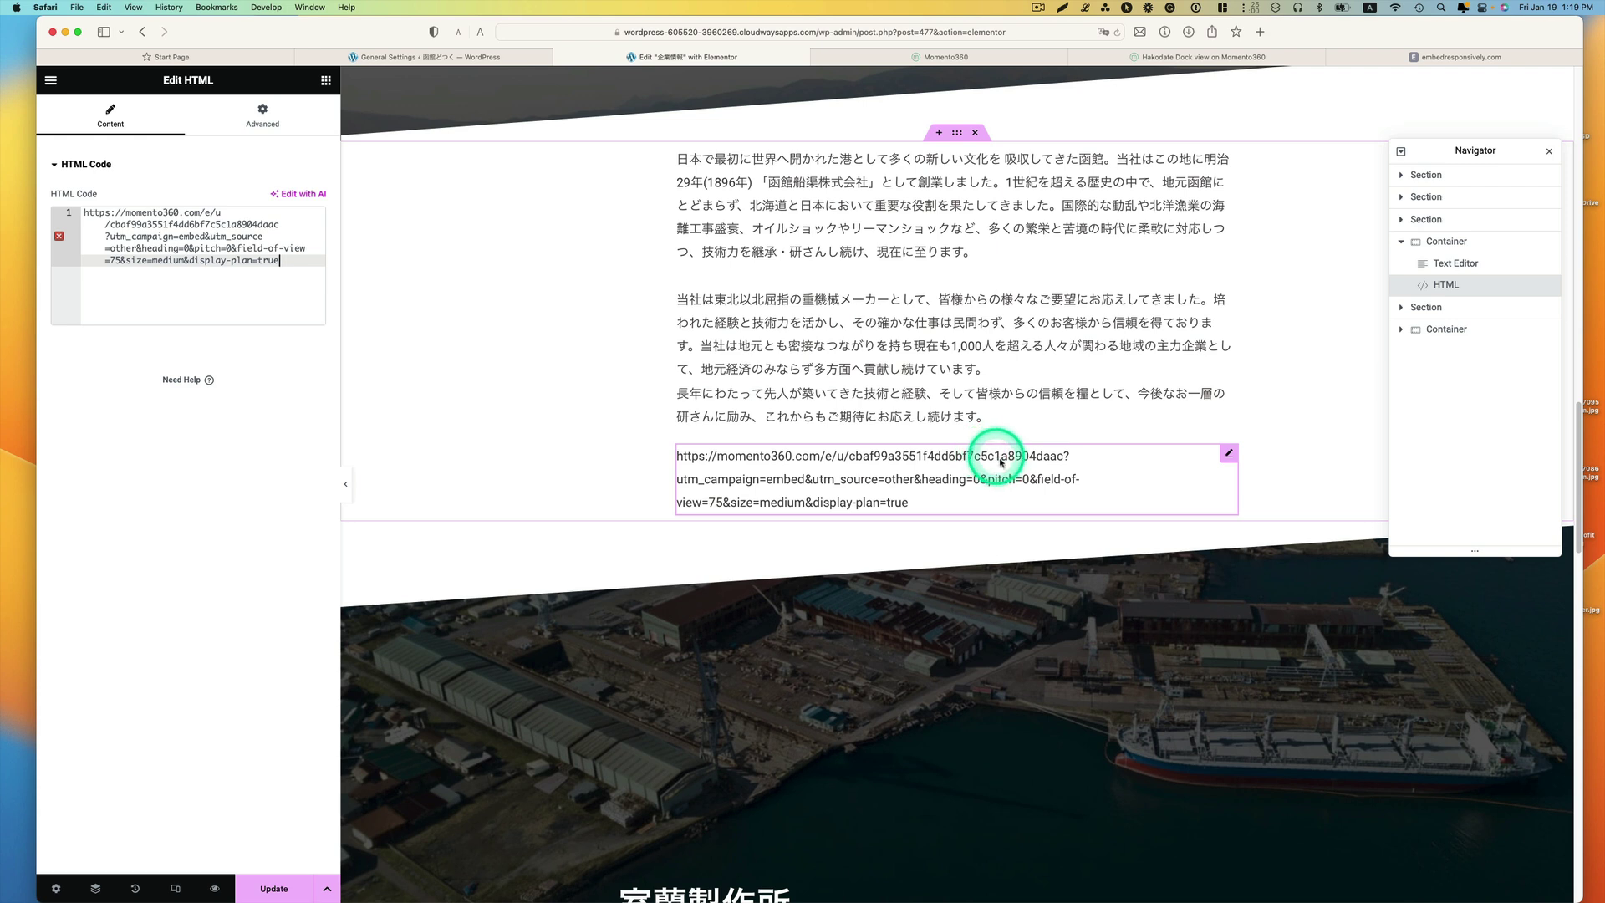
click(1037, 8)
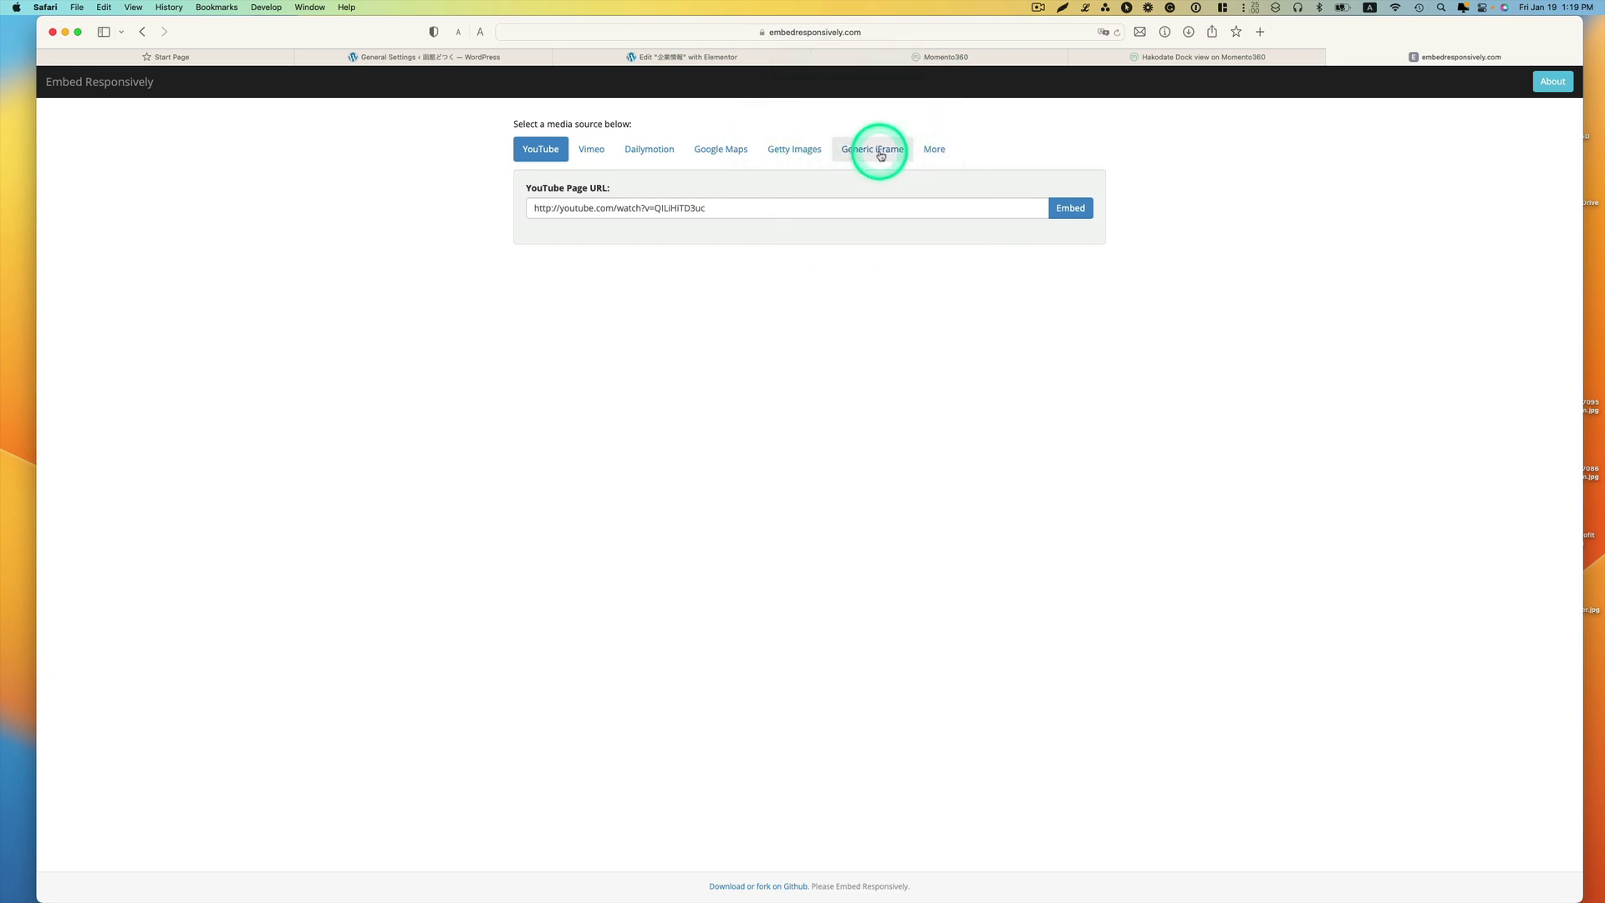
Recopy the Momento360 link and paste it over the sample src in the Generic iFrame field
click(880, 154)
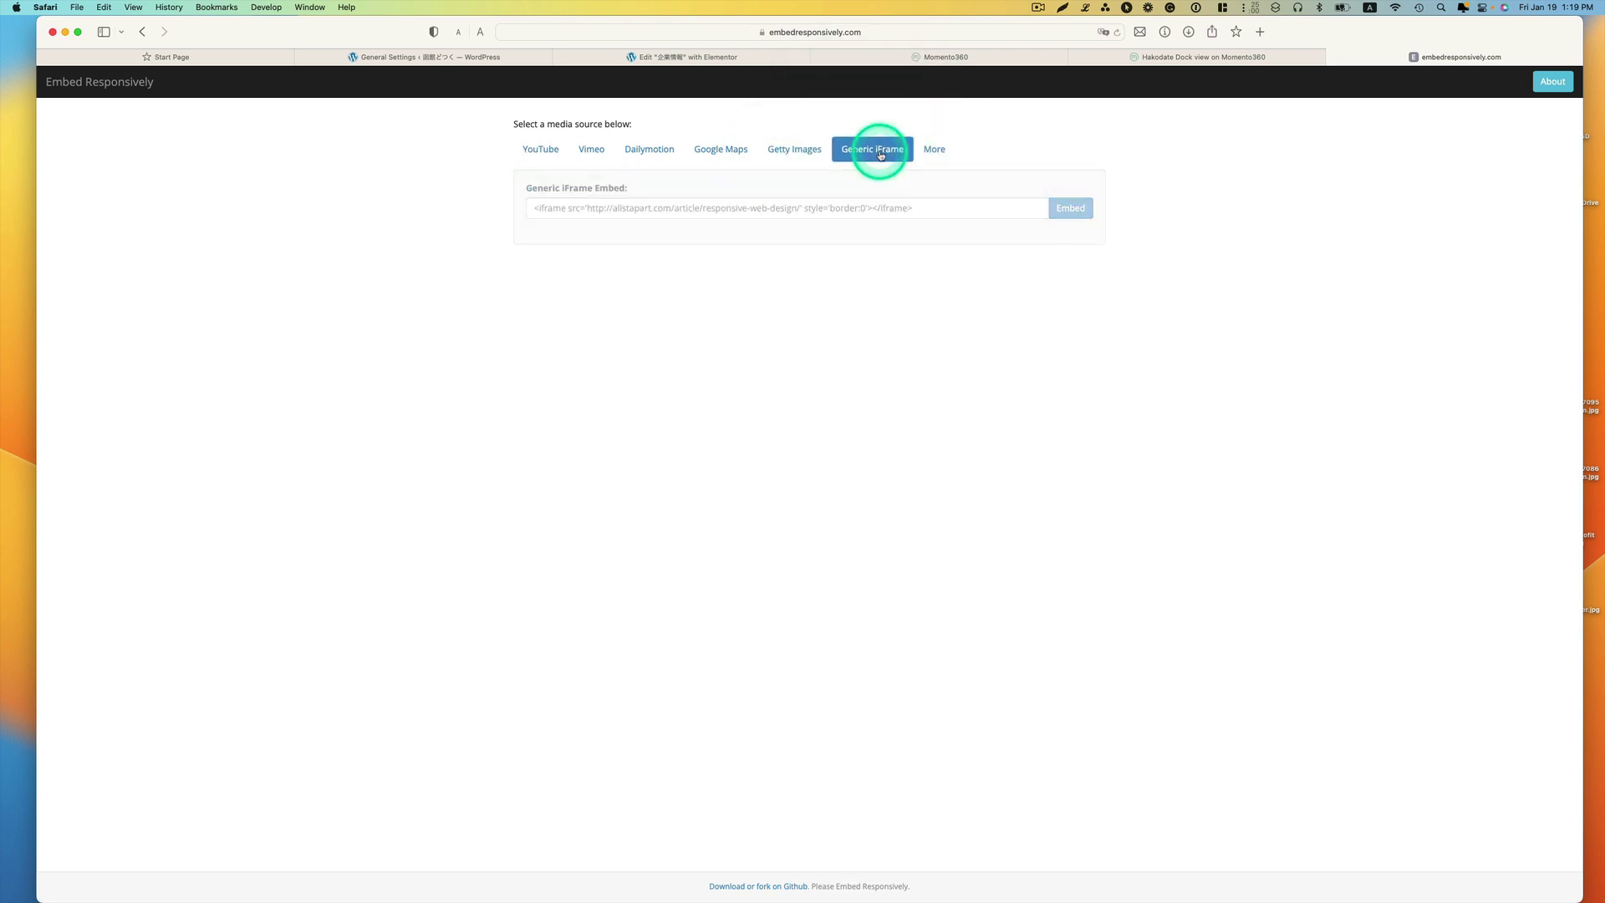
click(806, 208)
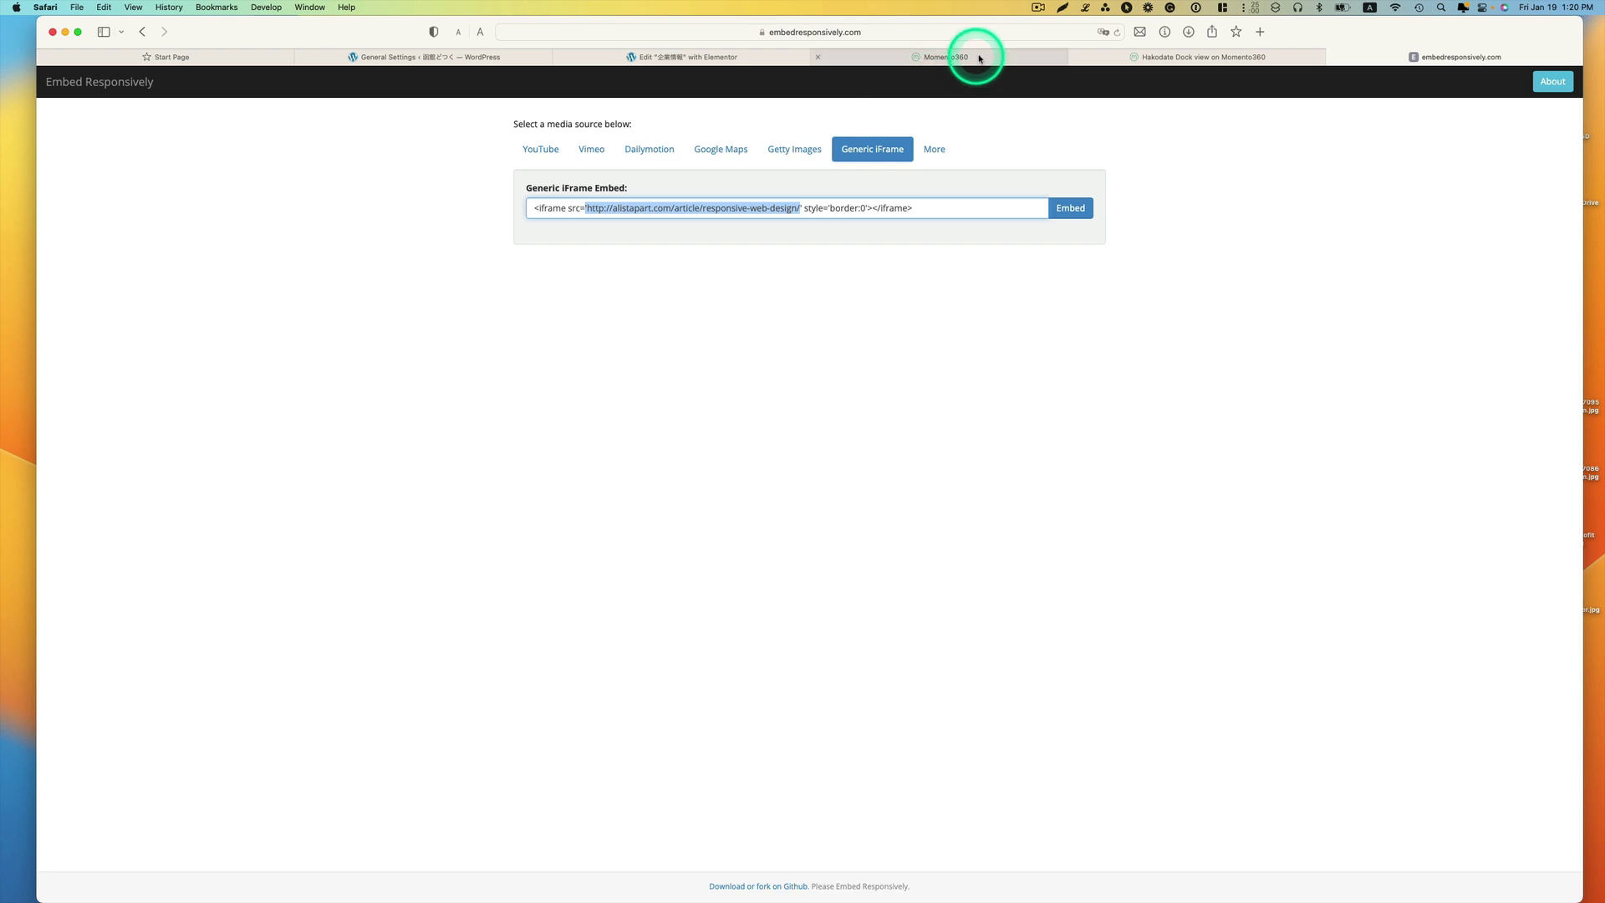
click(1144, 60)
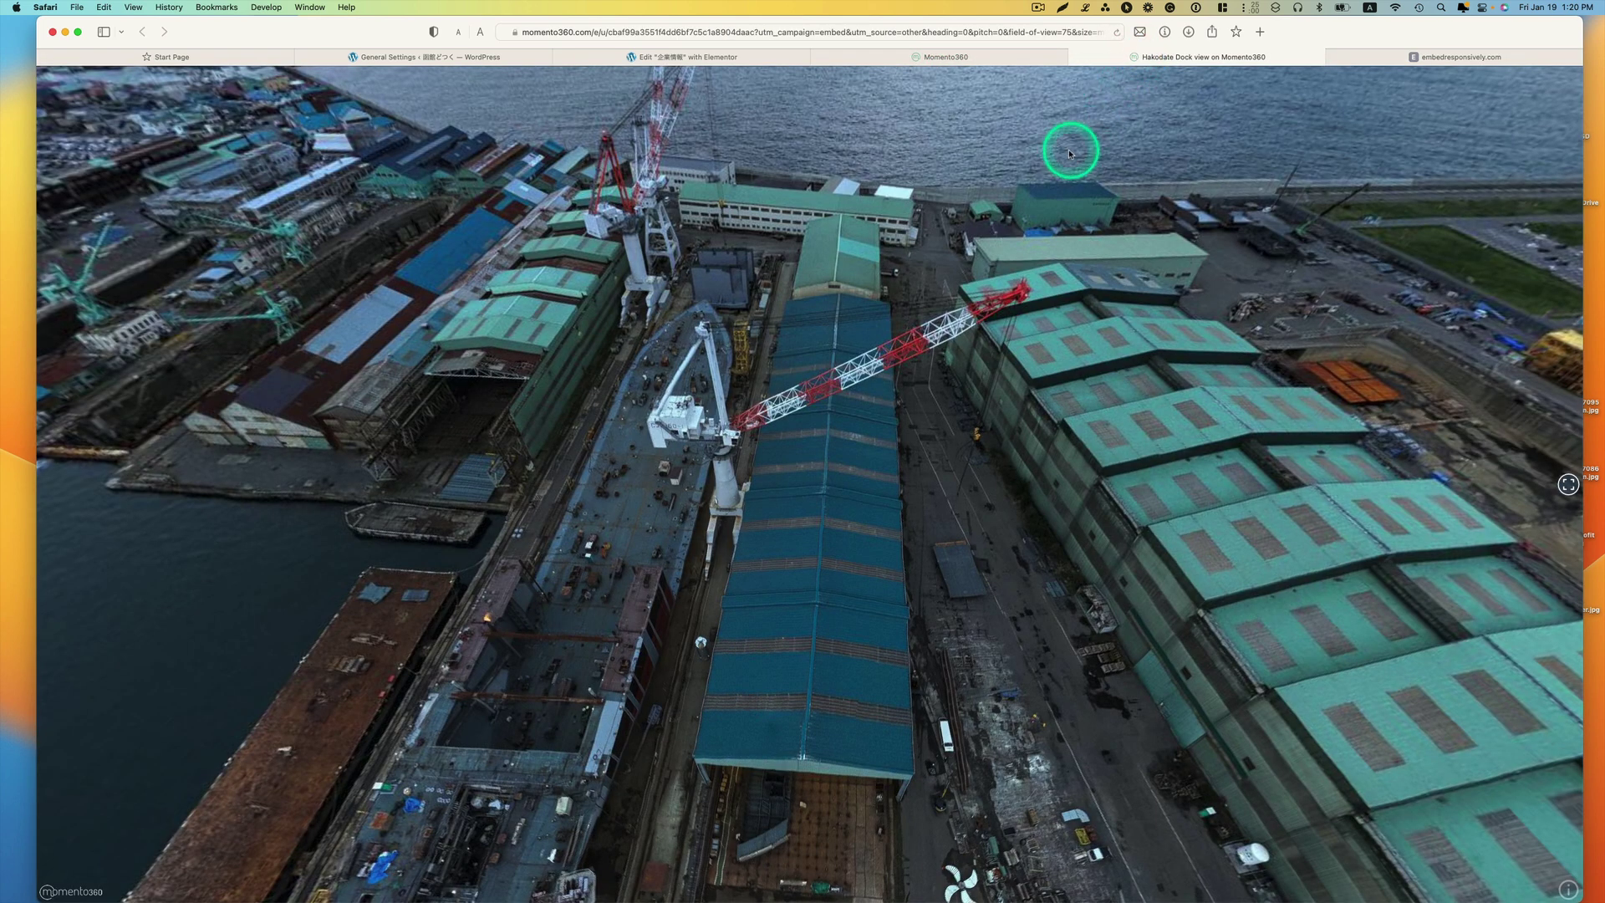
click(1024, 63)
click(809, 292)
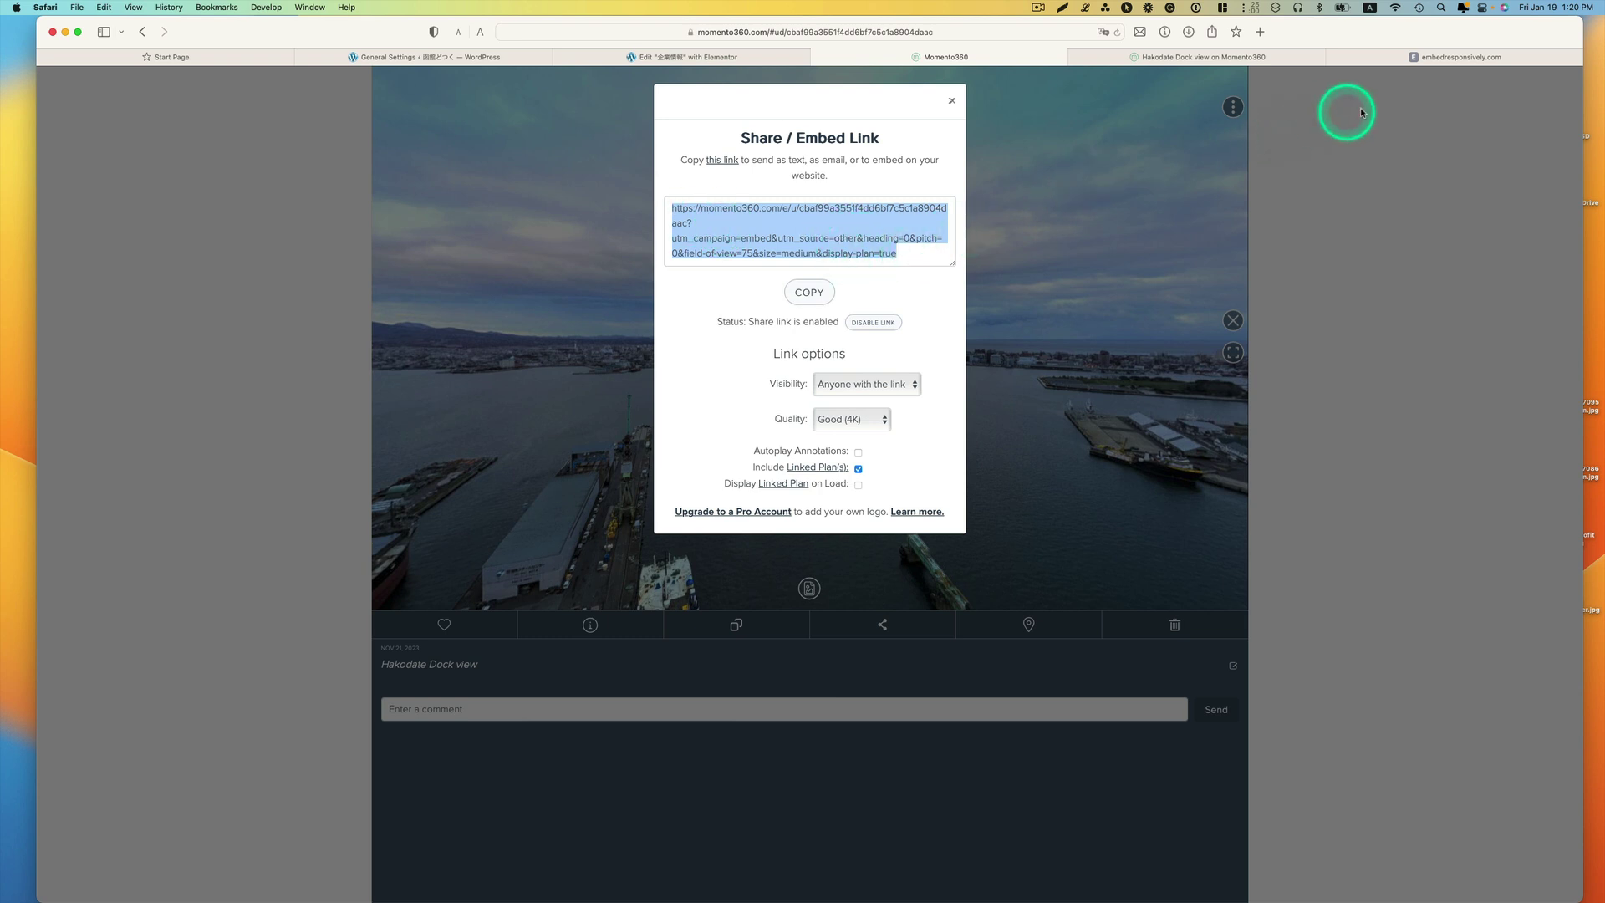
click(1429, 63)
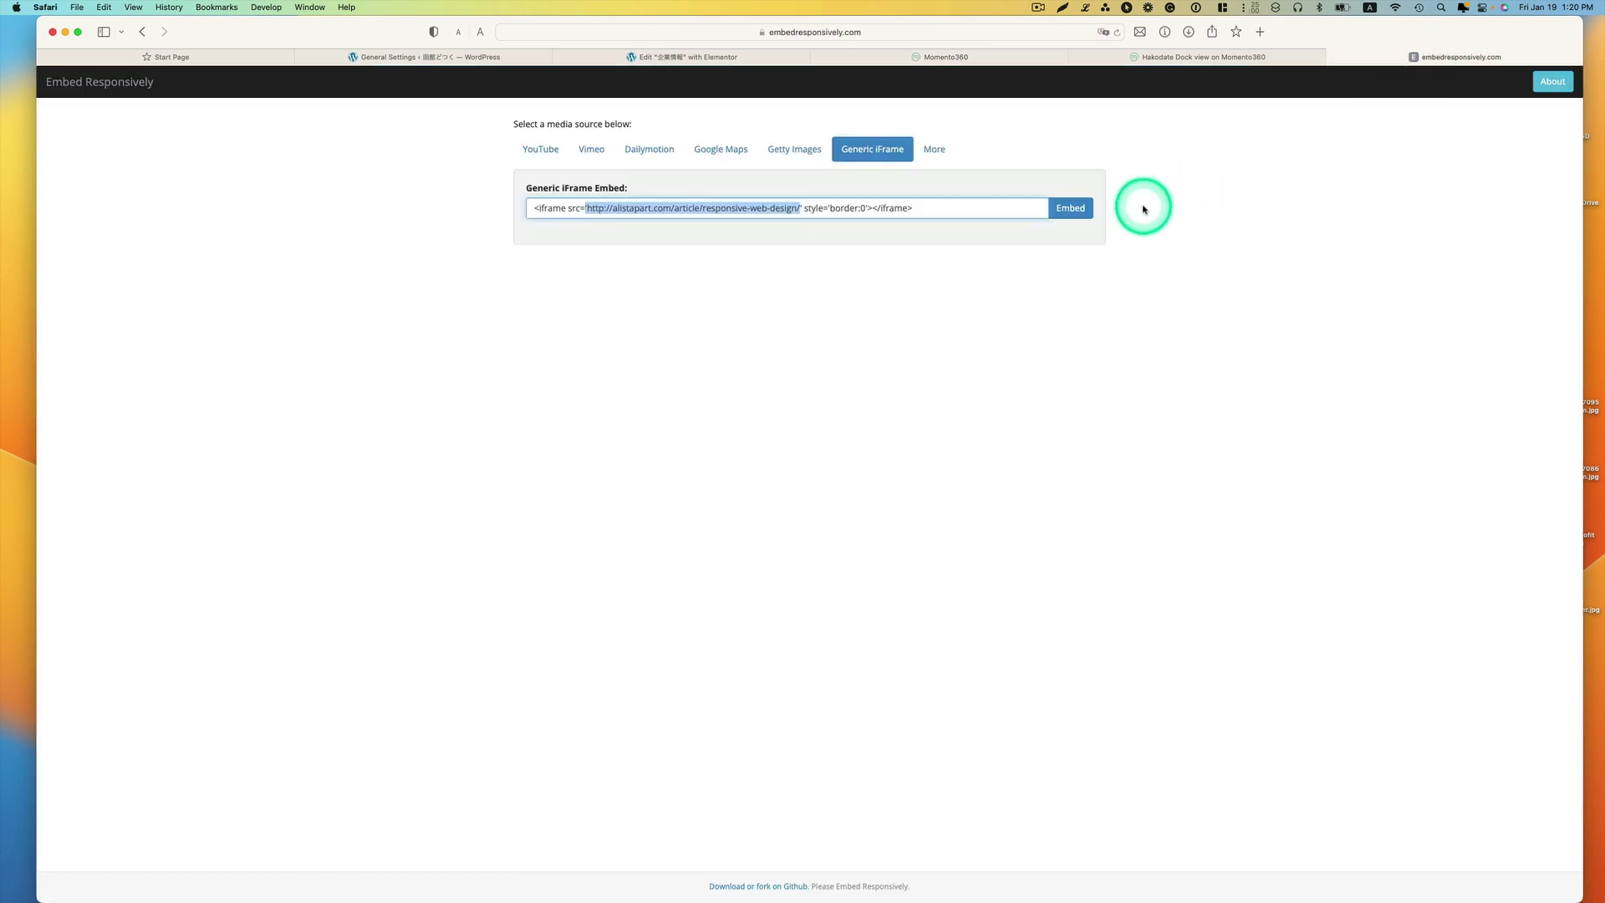
click(795, 210)
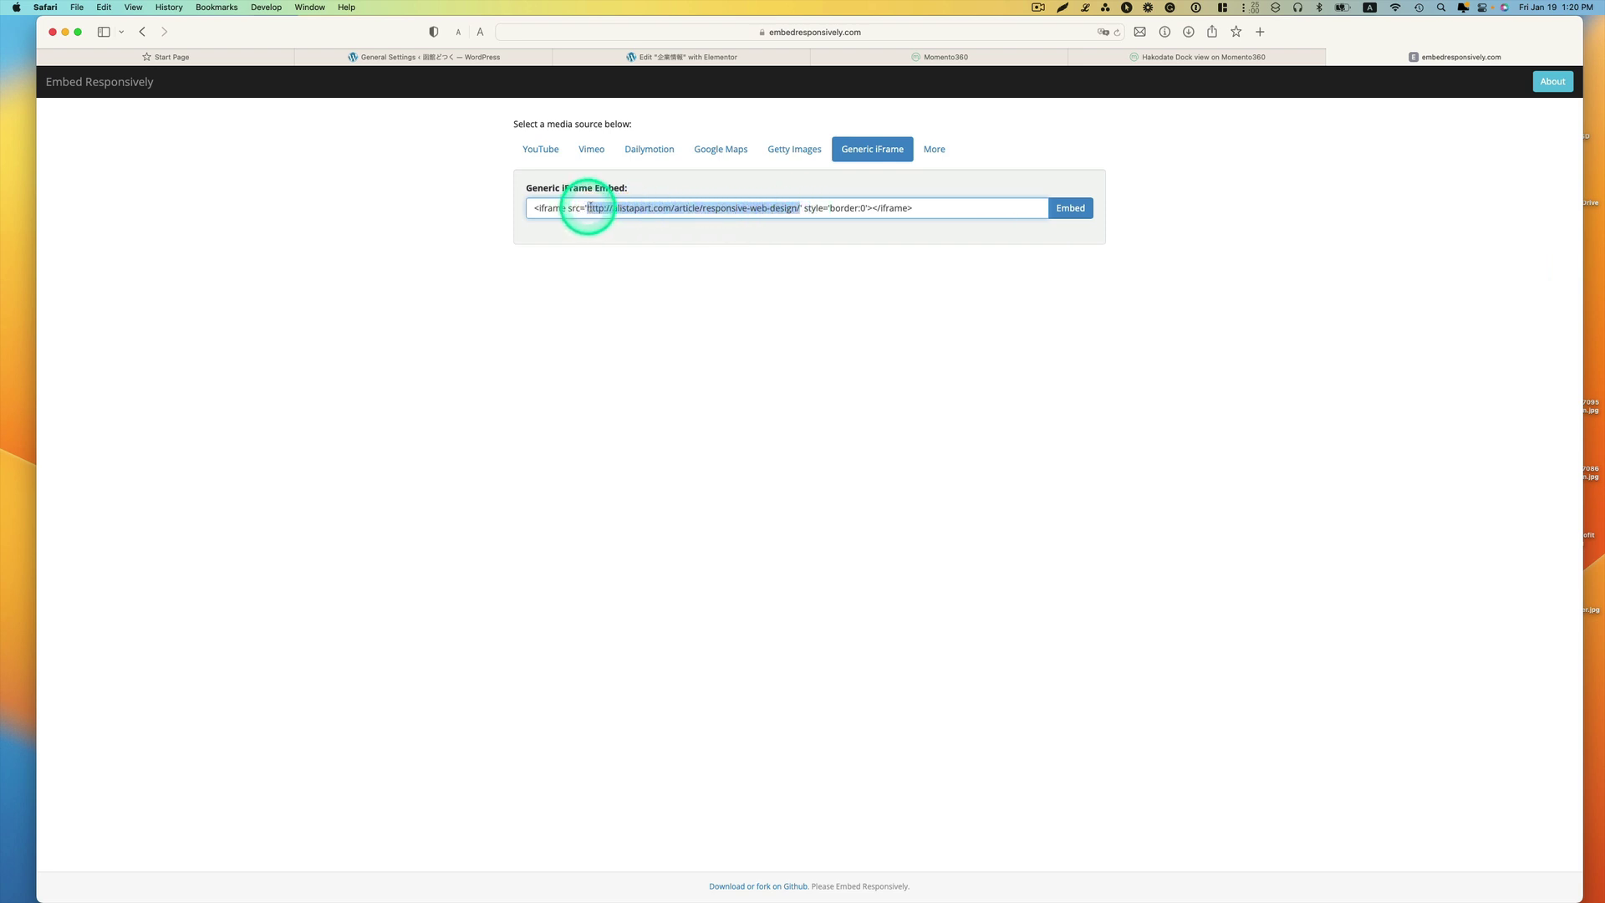
key(super+v)
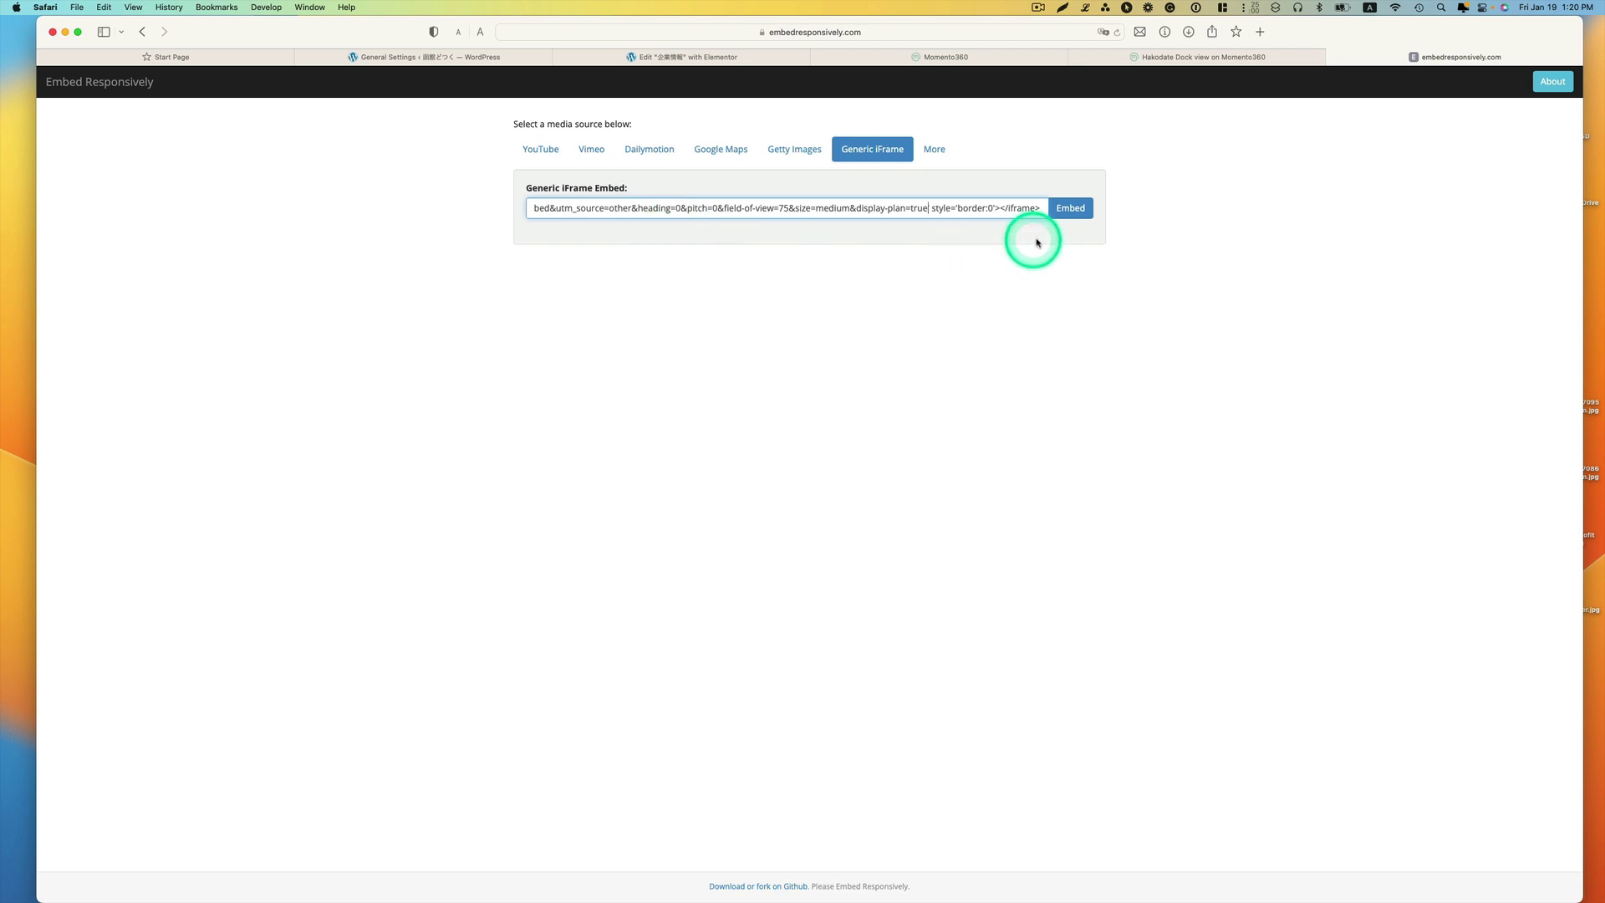
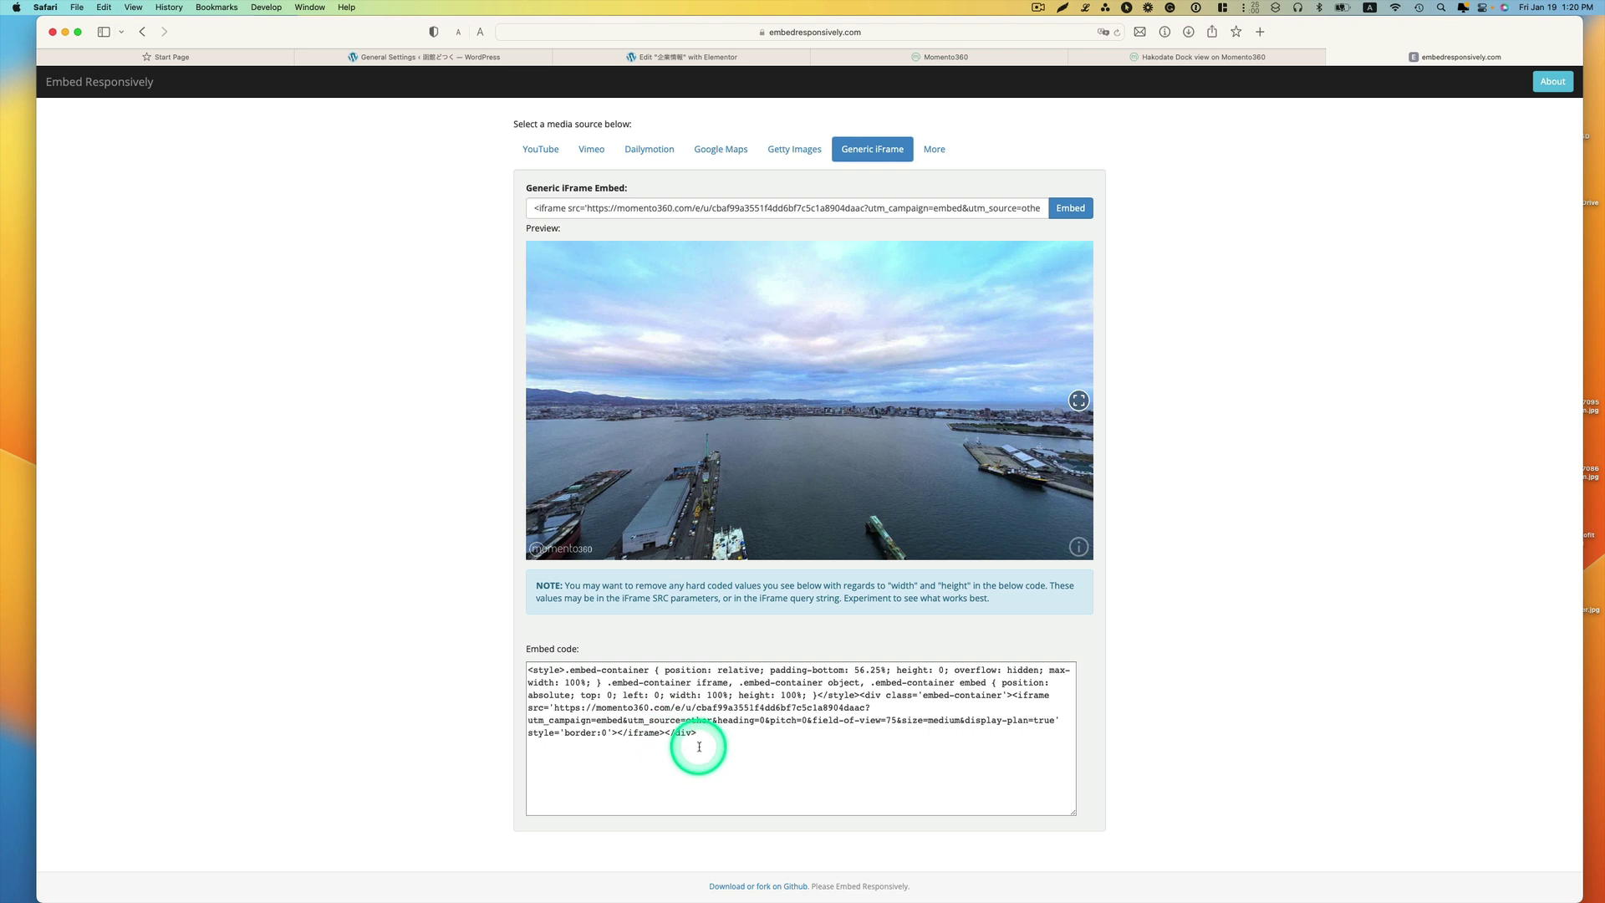
Select the full responsive iframe embed code generated for the Momento360 panorama
mouse_move(703, 737)
mouse_down()
mouse_move(650, 736)
mouse_move(520, 673)
mouse_up()
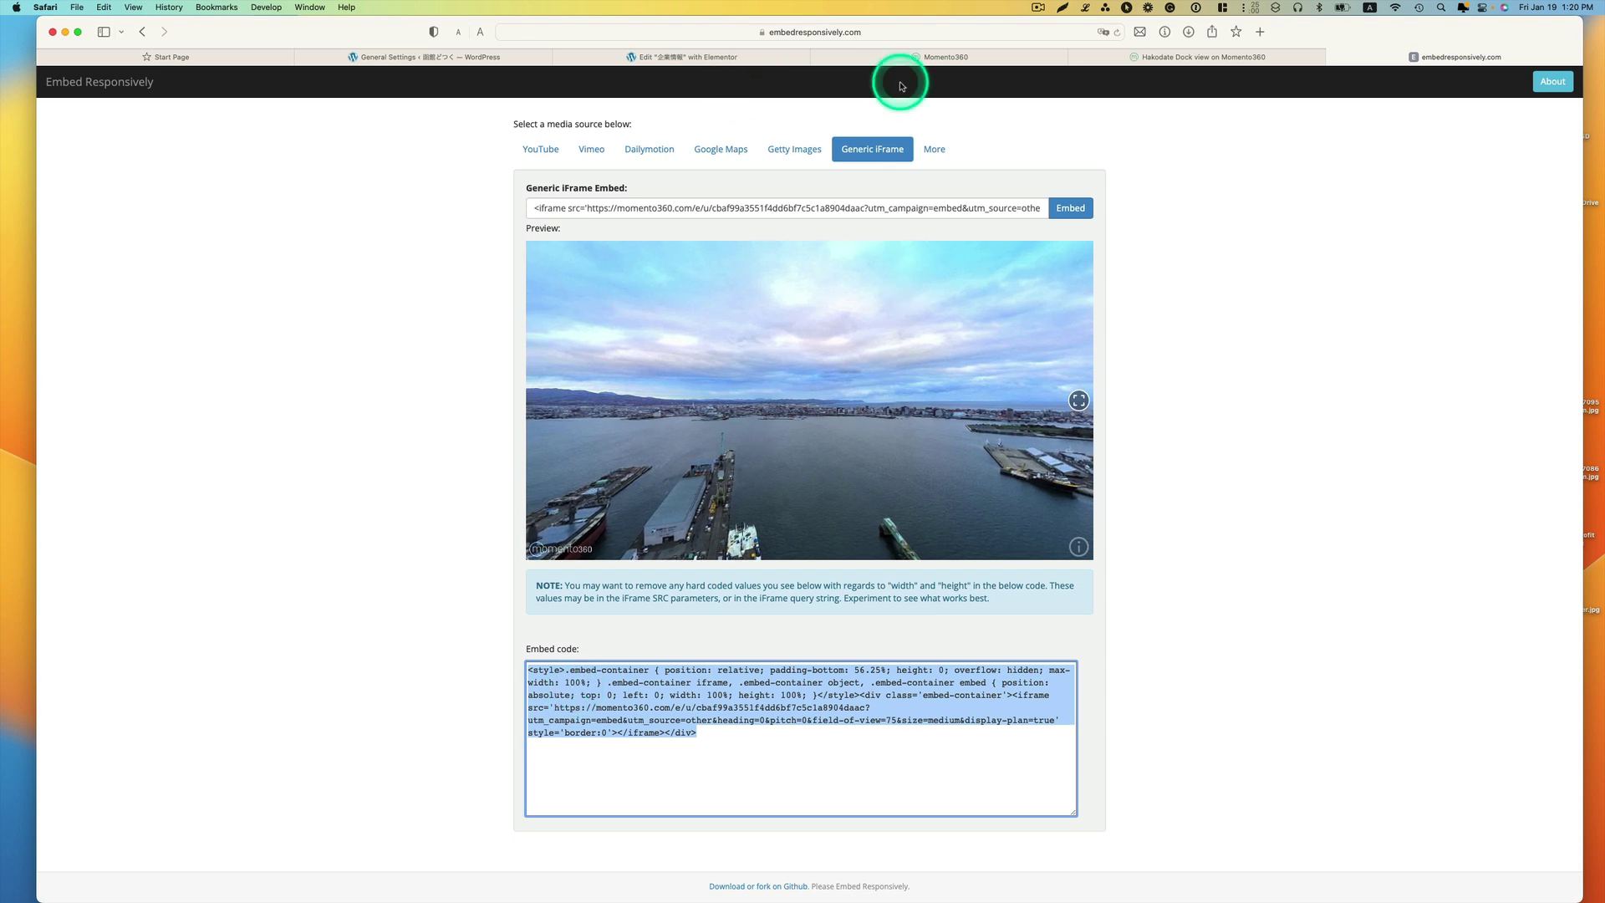
Swap the HTML widget's panorama link for the pasted embed code and remove the stray leading backslash
click(752, 57)
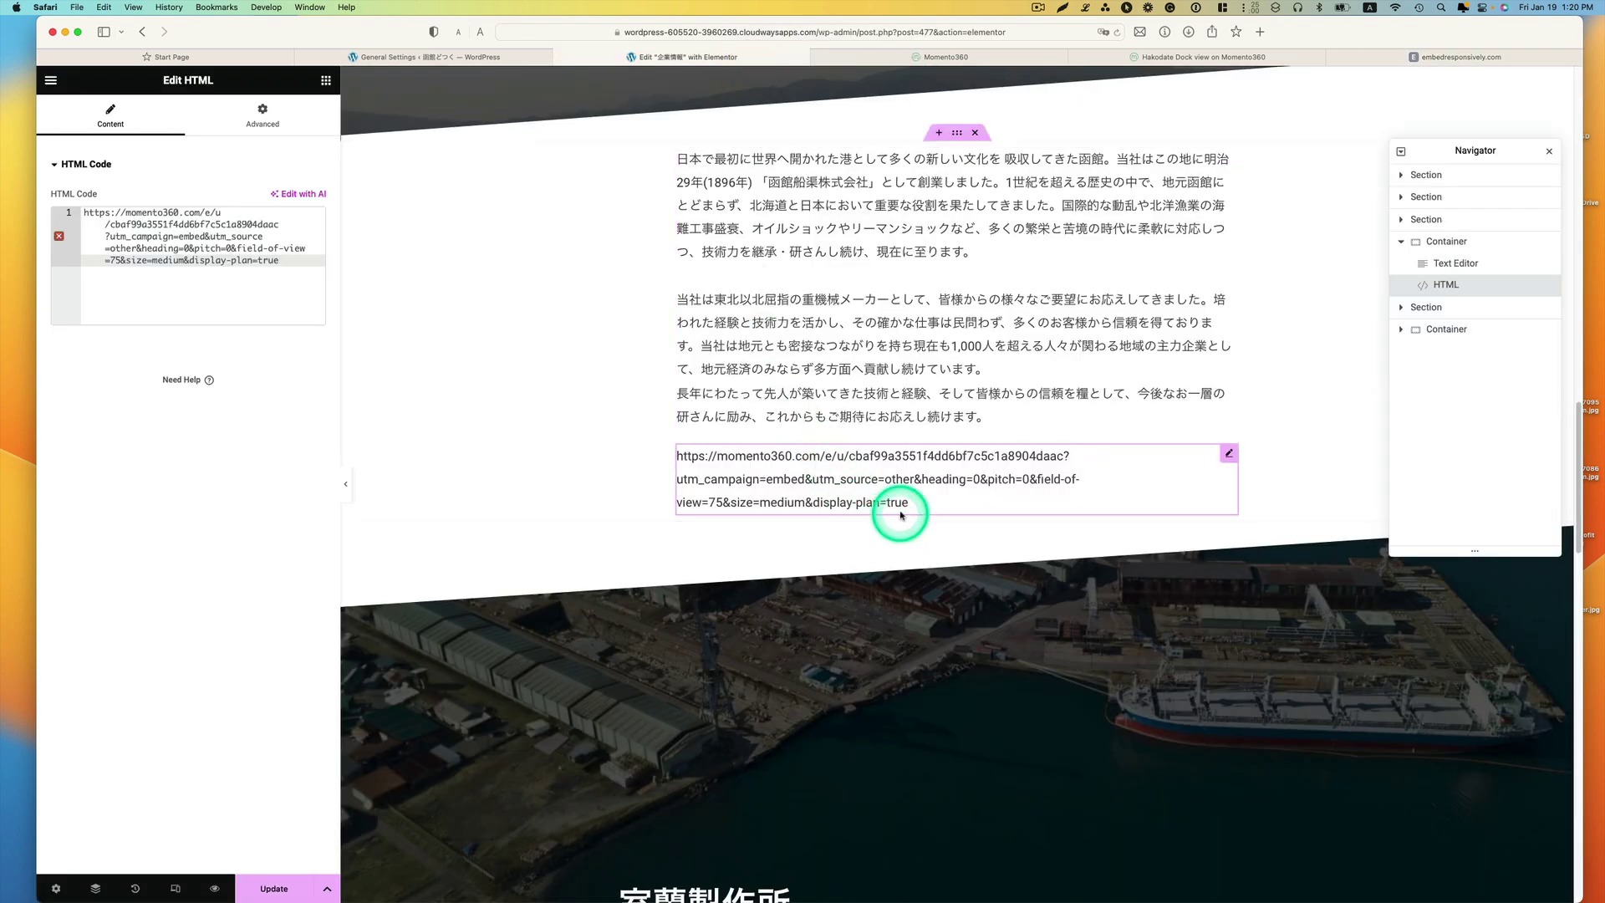
drag(260, 260, 110, 212)
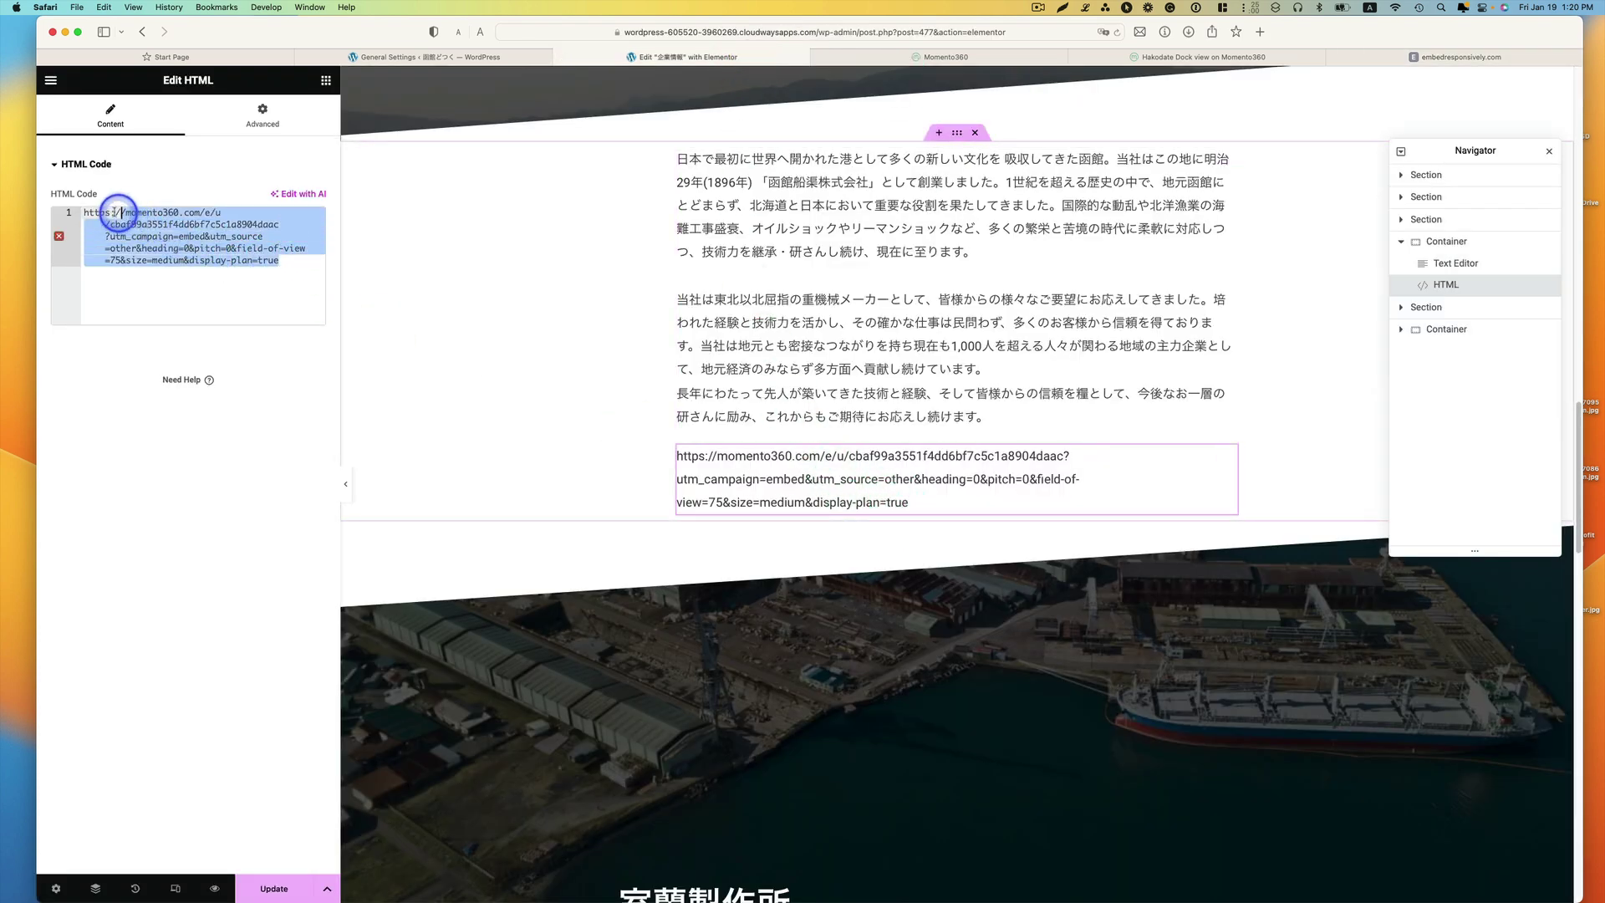
text(\)
text(<style>.embed-container { position: relative; padding-bottom: 56.25%; height: 0; overflow: hidden; max-width: 100%; } .embed-container iframe, .embed-container object, .embed-container embed { position: absolute; top: 0; left: 0; width: 100%; height: 100%; }</style><div class='embed-container'><iframe src='https://momento360.com/e/u/cbaf99a3551f4dd6bf7c5c1a8904daac?utm_campaign=embed&utm_source=other&heading=0&pitch=0&field-of-view=75&size=medium&display-plan=true' style='border:0'></iframe></div>)
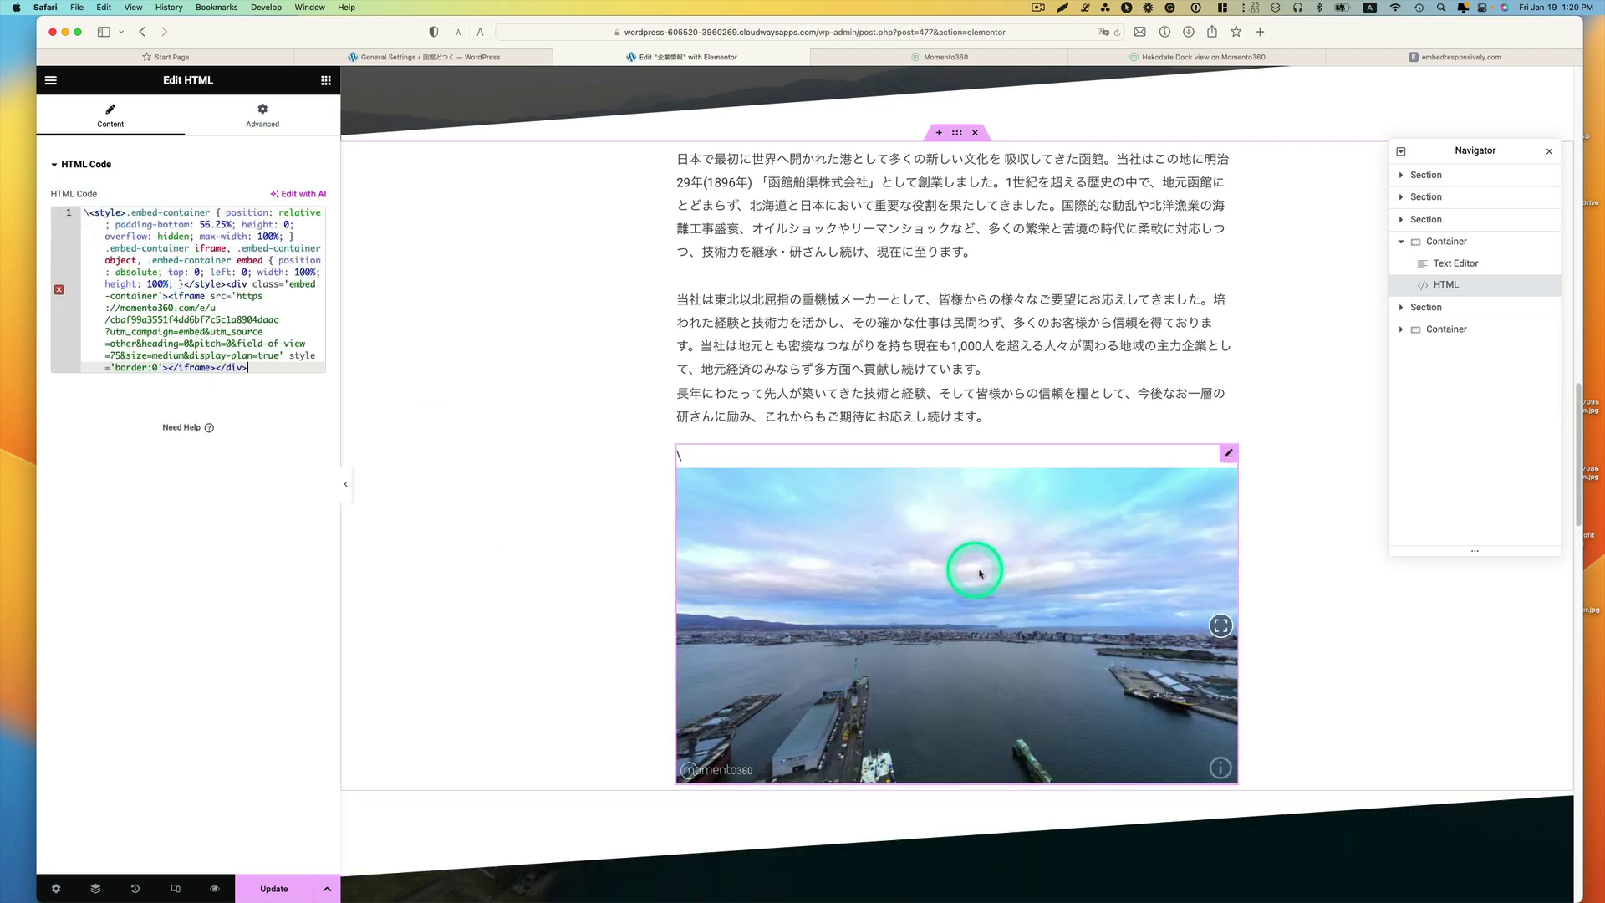
click(89, 212)
key(BackSpace)
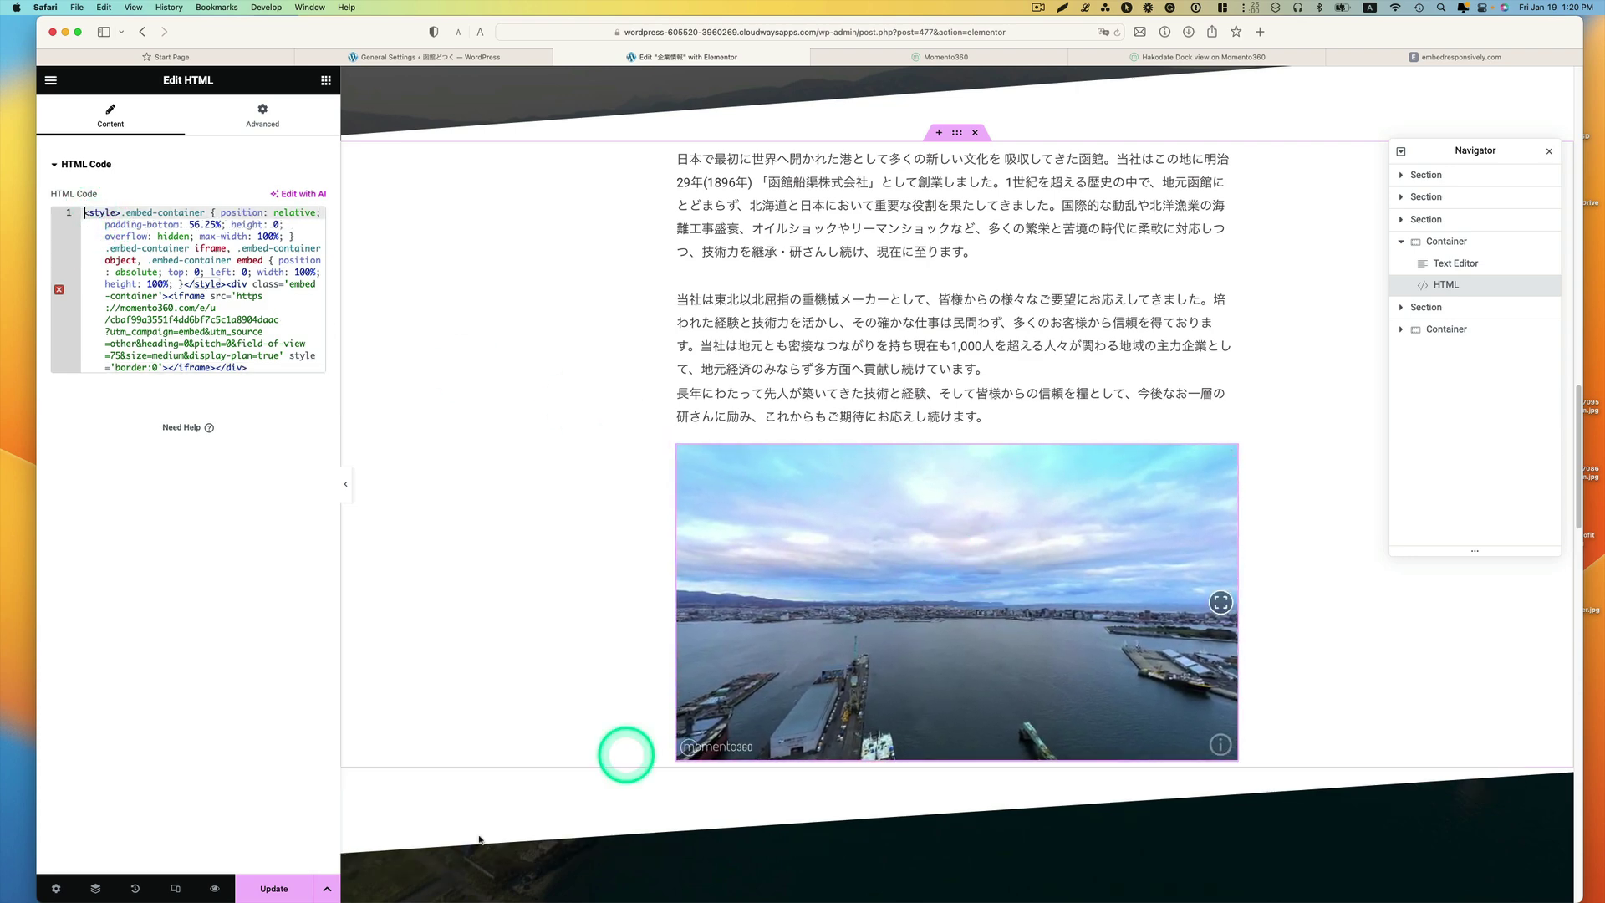
View the live page and drag the embedded panorama toward the dock and ships
click(50, 80)
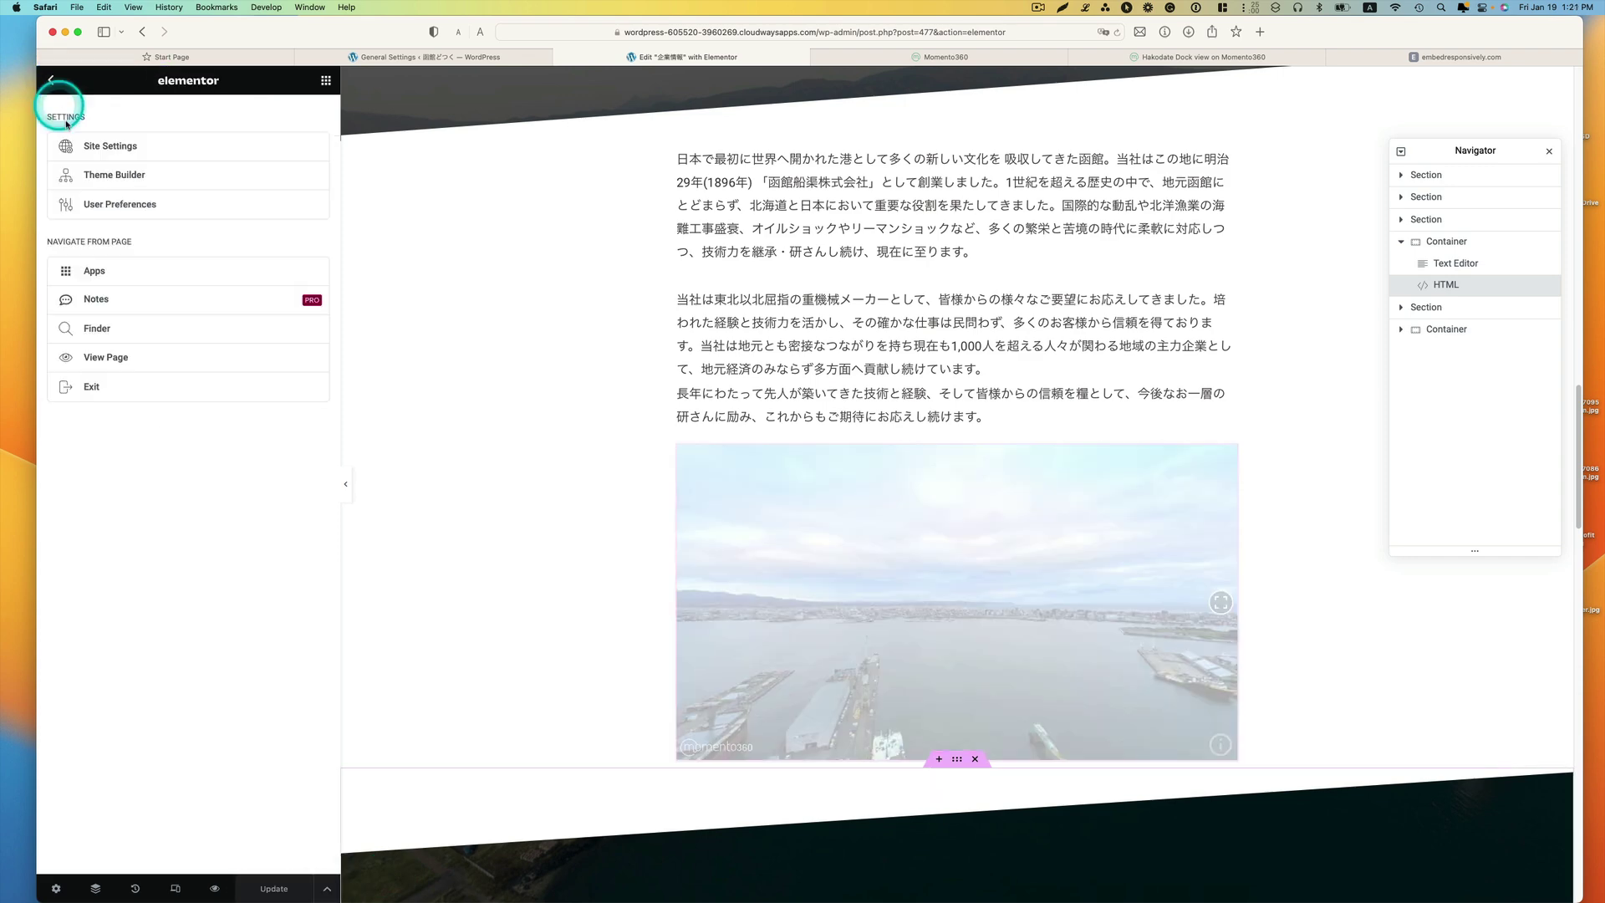
click(100, 357)
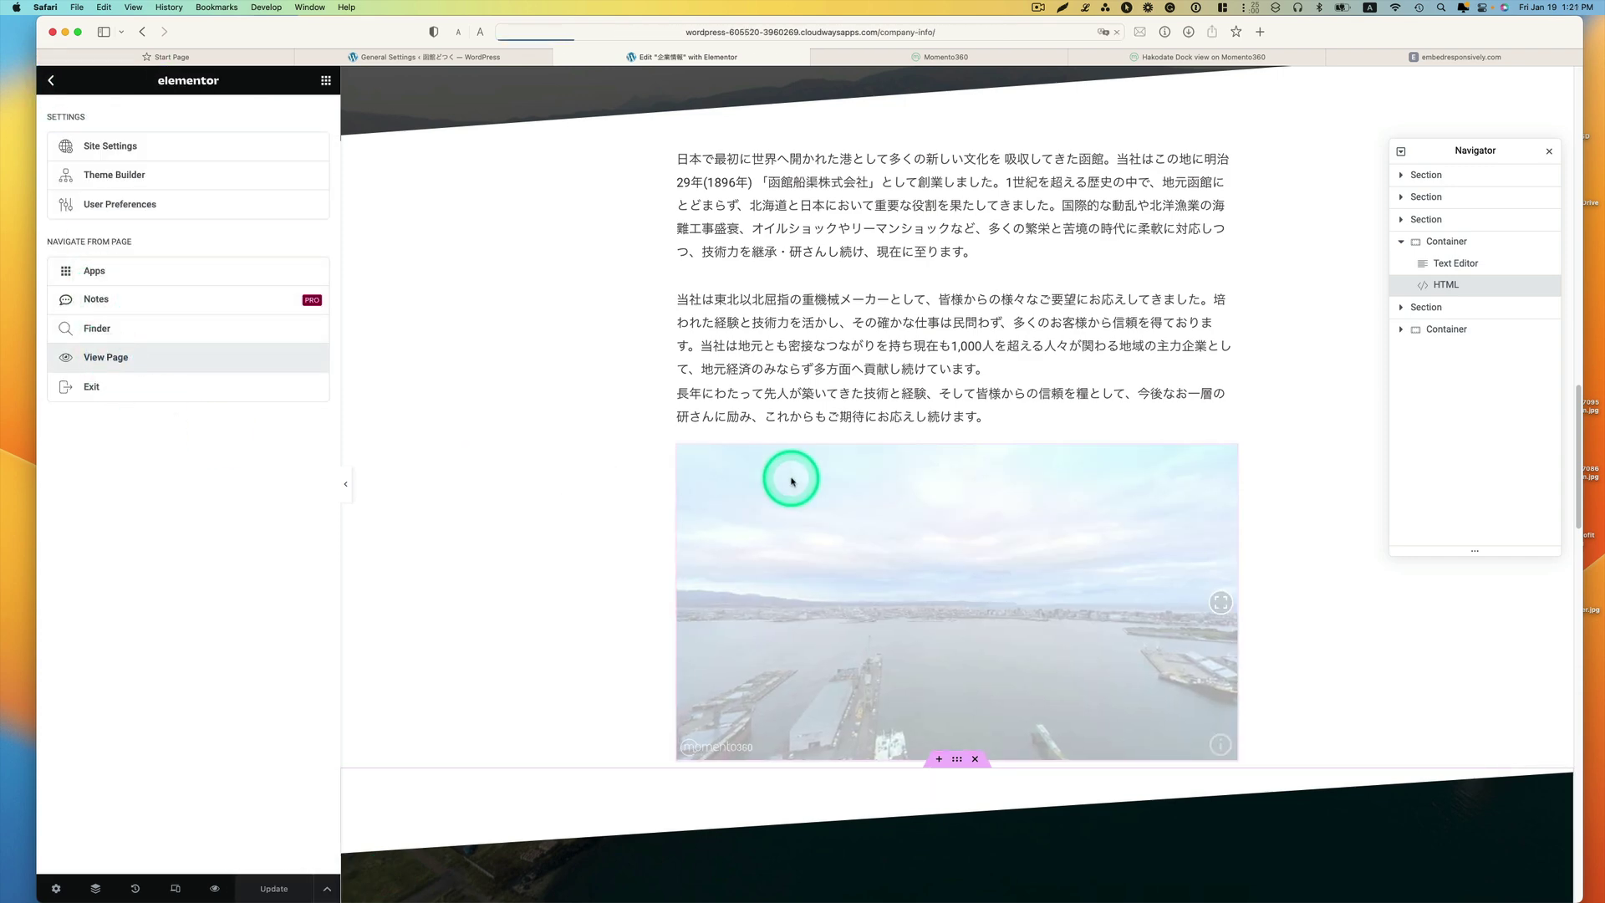
scroll(879, 590, down, 5)
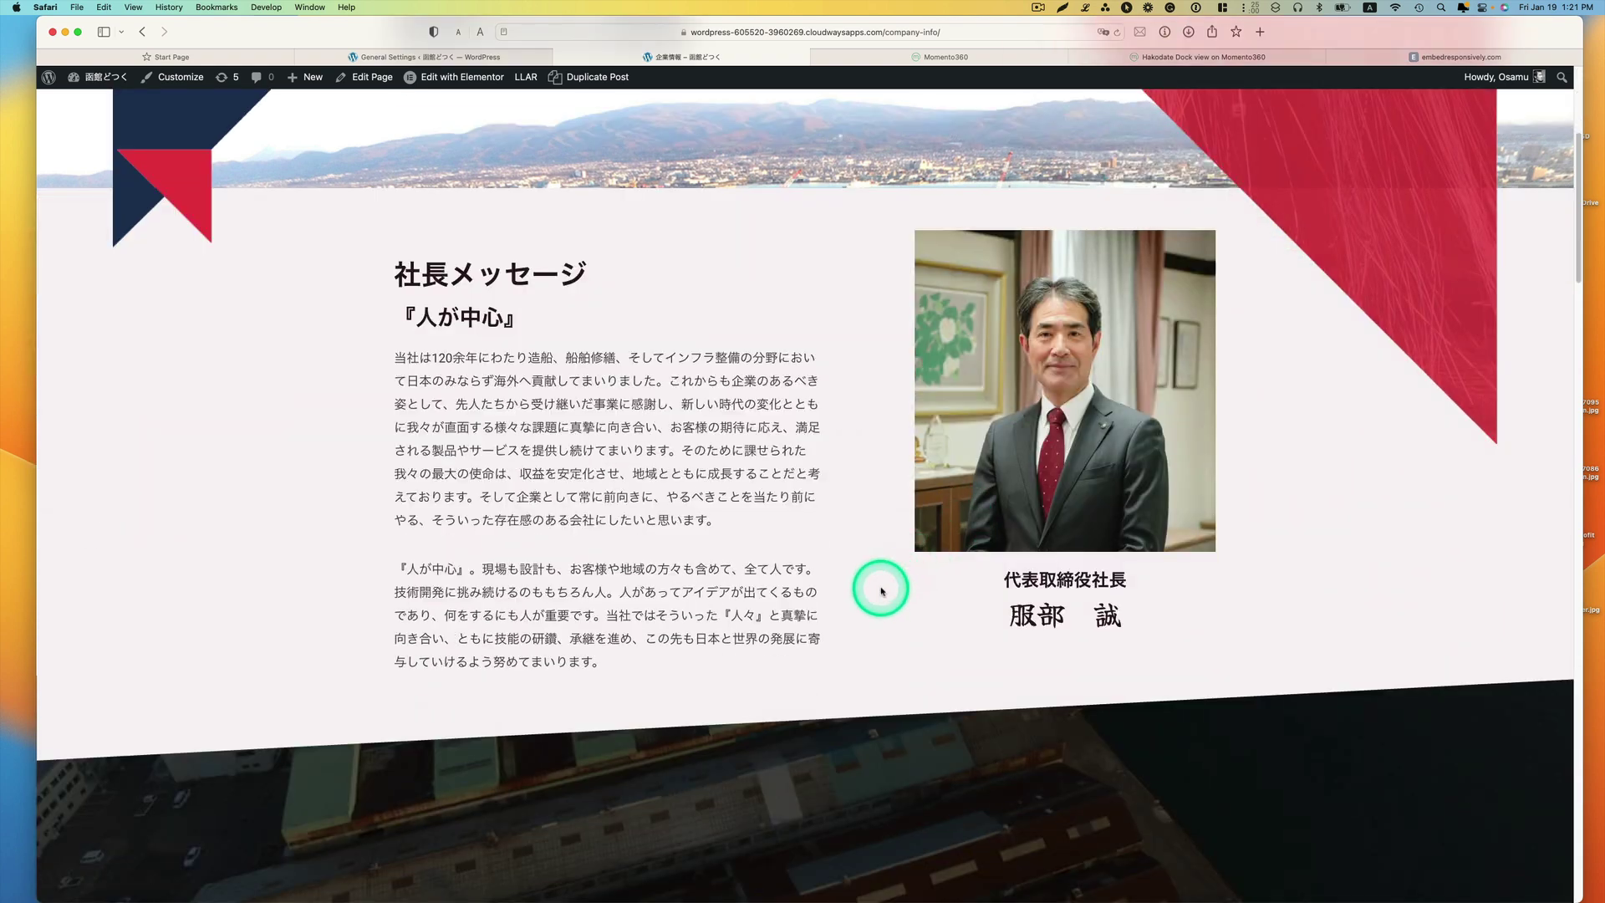
scroll(882, 591, down, 5)
scroll(881, 591, down, 5)
scroll(860, 591, down, 5)
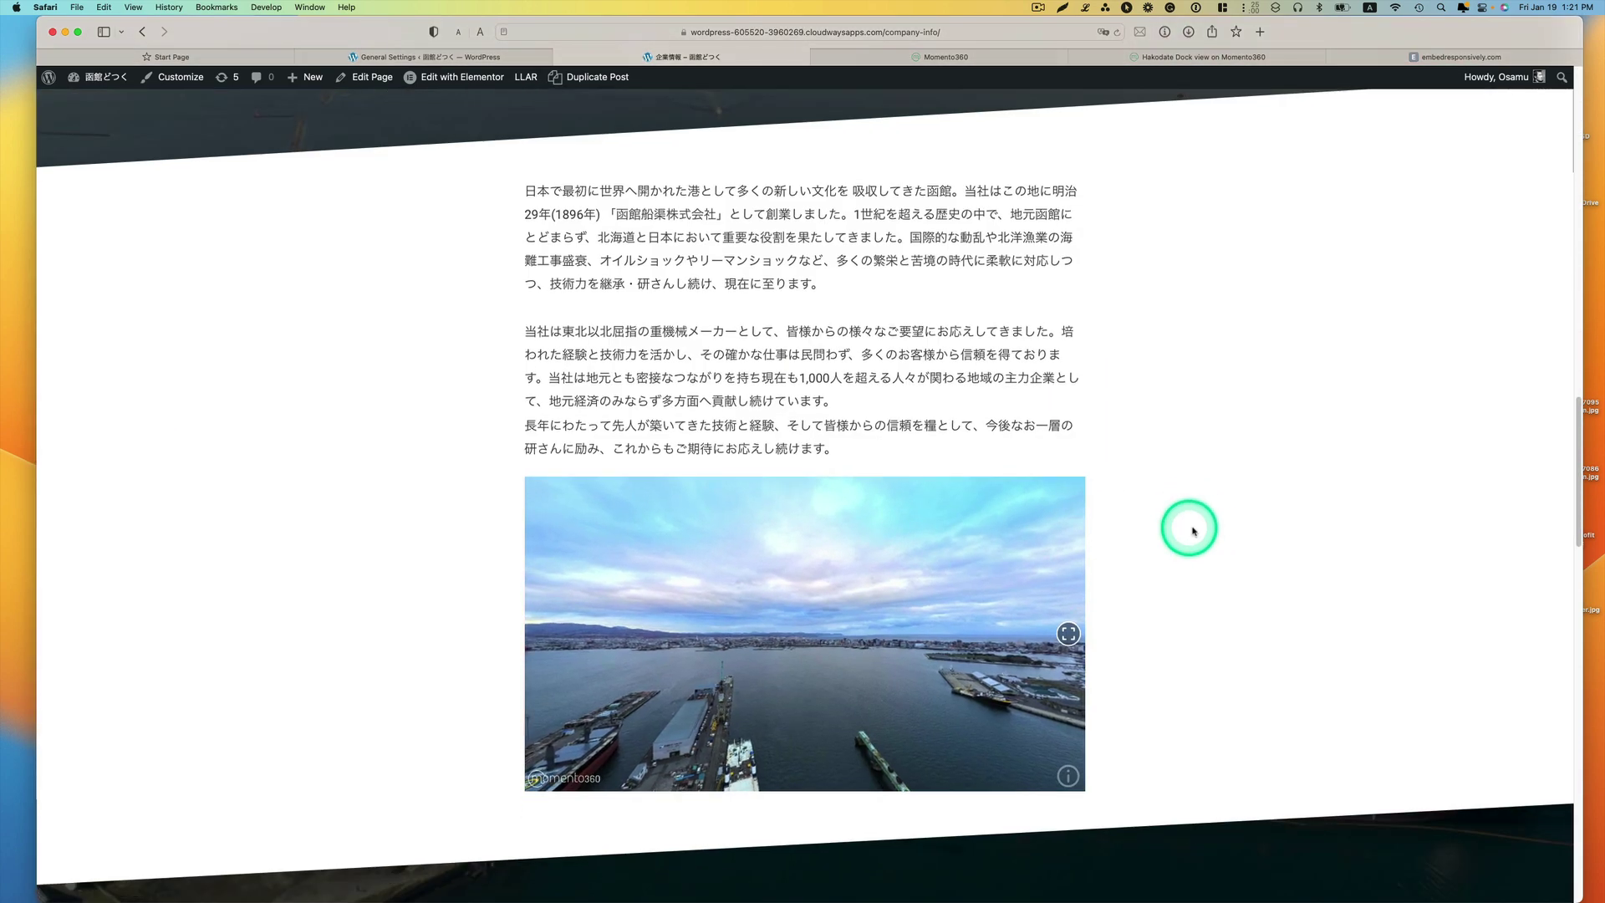
mouse_move(835, 632)
mouse_down()
mouse_move(705, 592)
mouse_move(926, 583)
mouse_move(817, 564)
mouse_move(903, 609)
mouse_move(702, 602)
mouse_move(703, 667)
mouse_move(690, 630)
mouse_up()
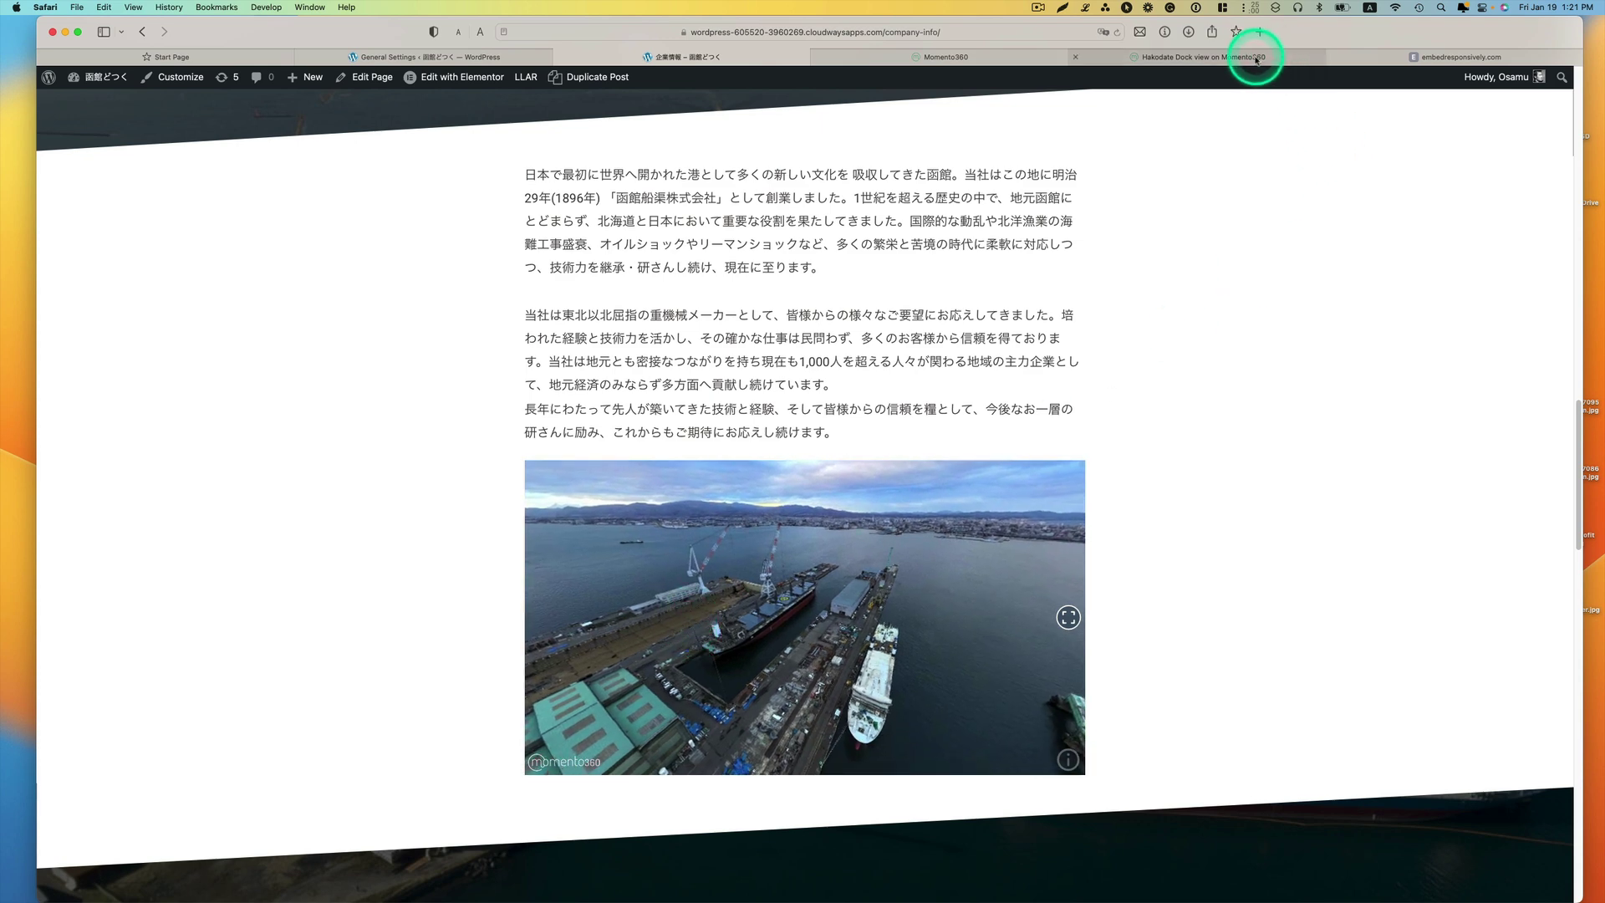
Close the share dialog and place an annotation marker on the ship in the dry dock
click(955, 56)
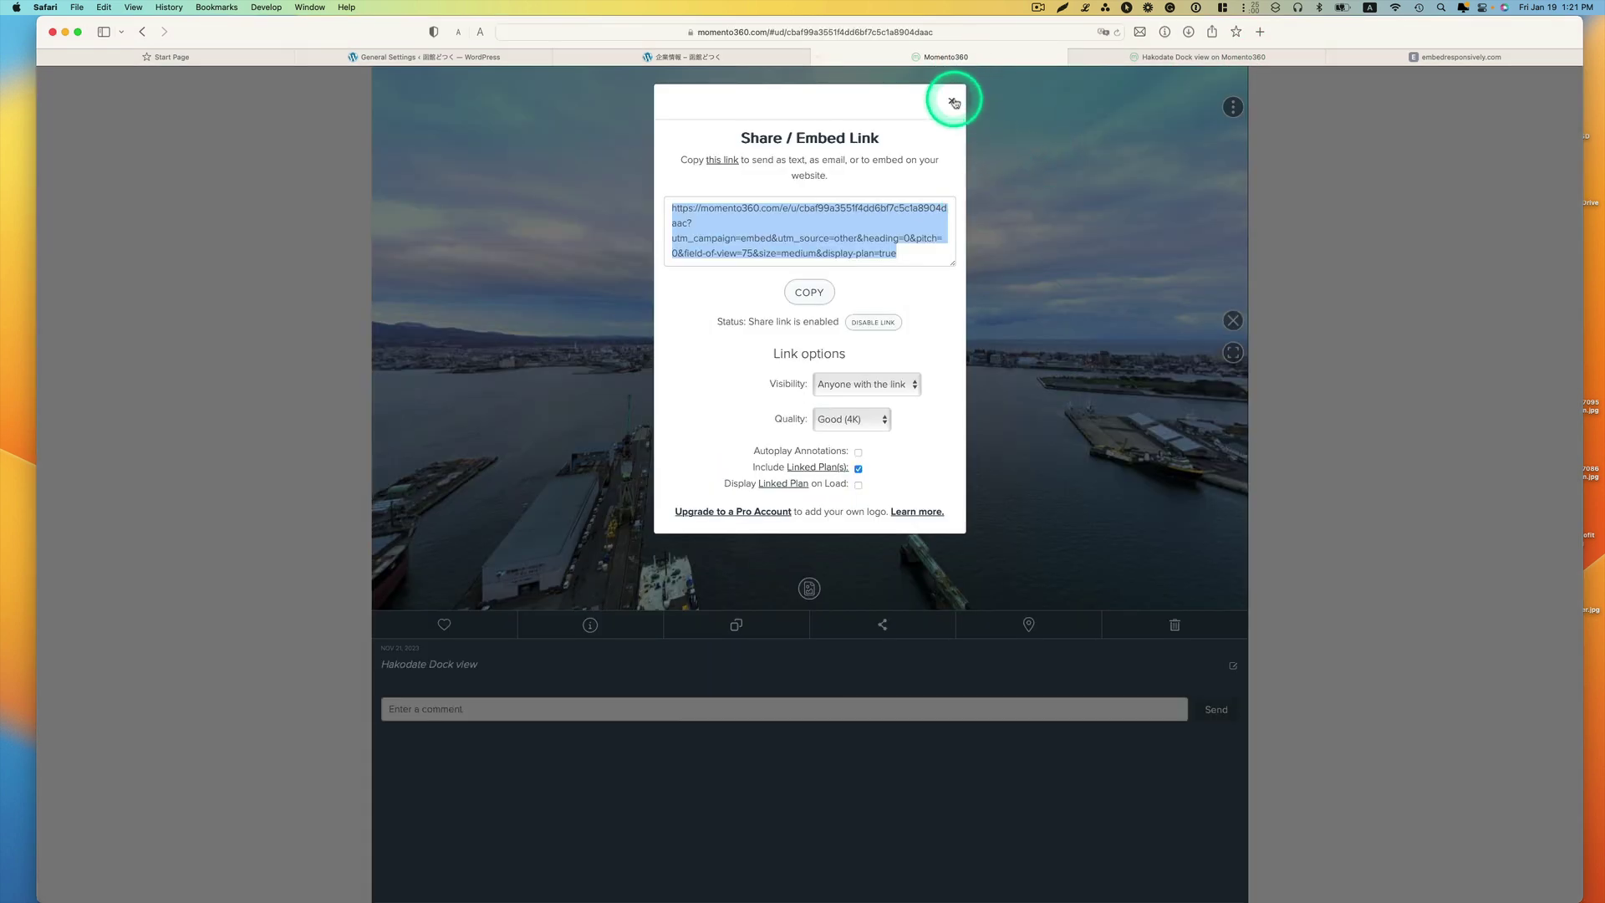
click(954, 102)
click(616, 324)
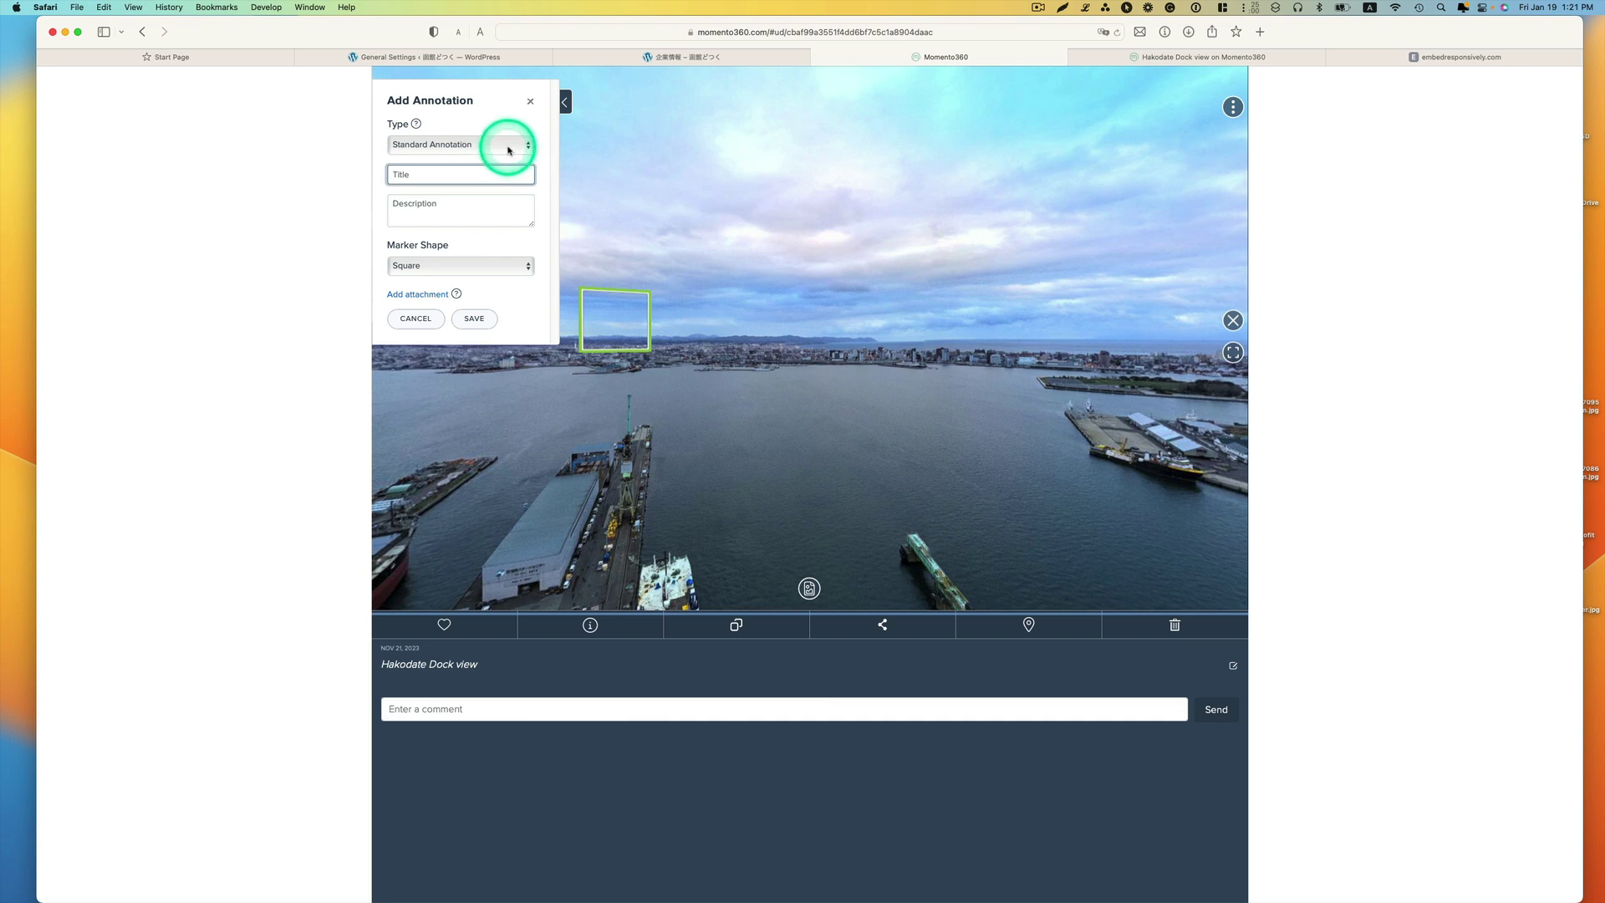
click(529, 101)
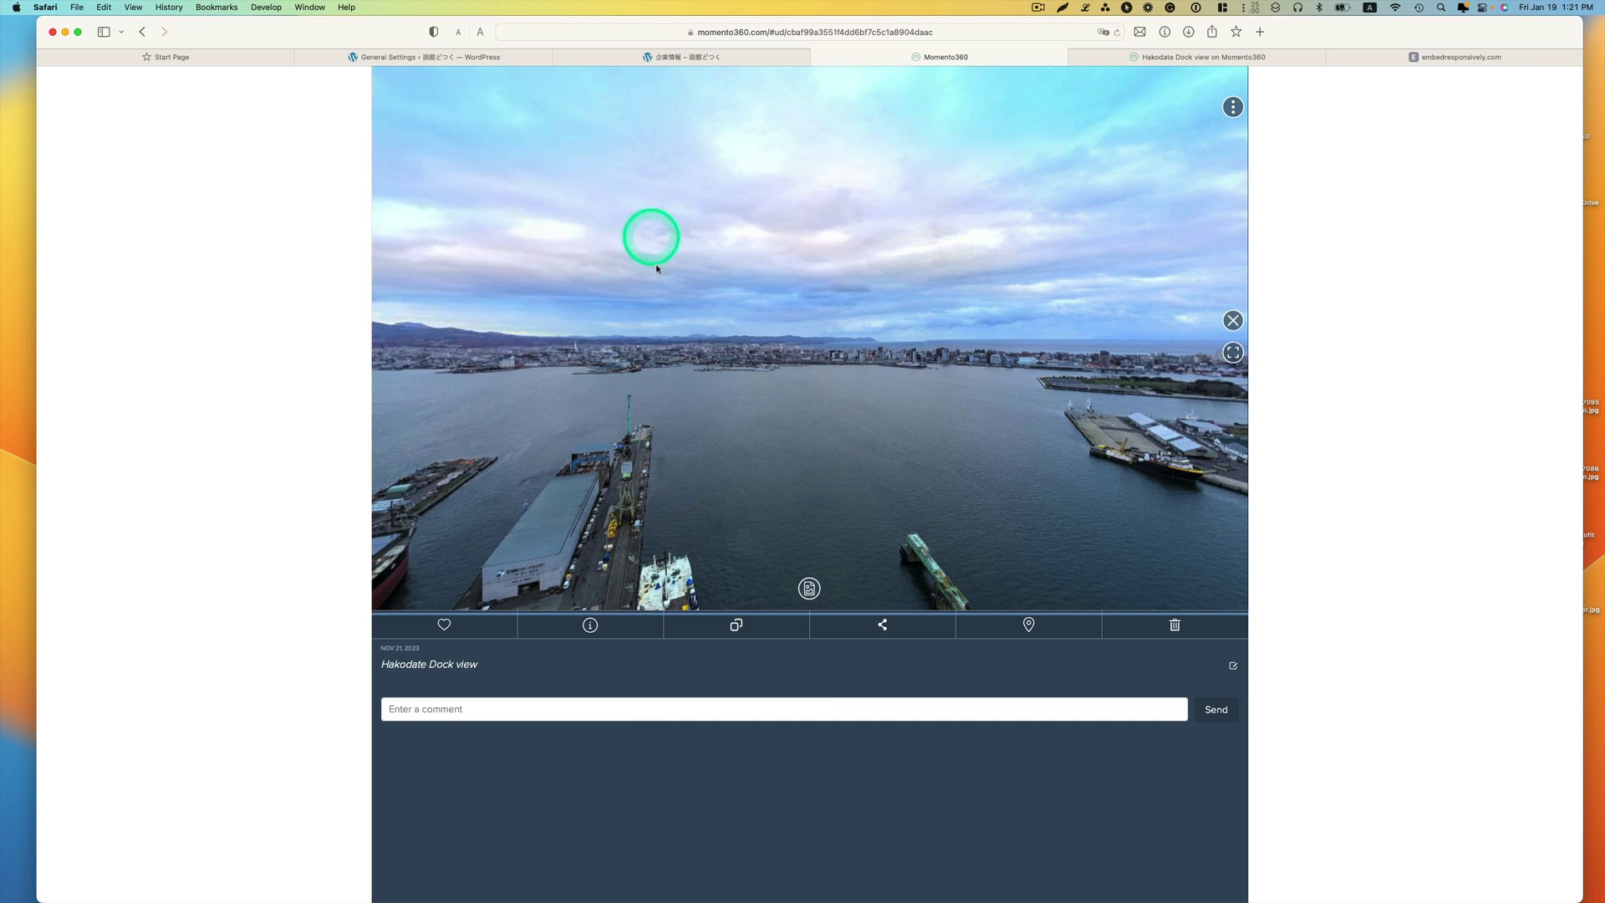
drag(656, 339, 790, 343)
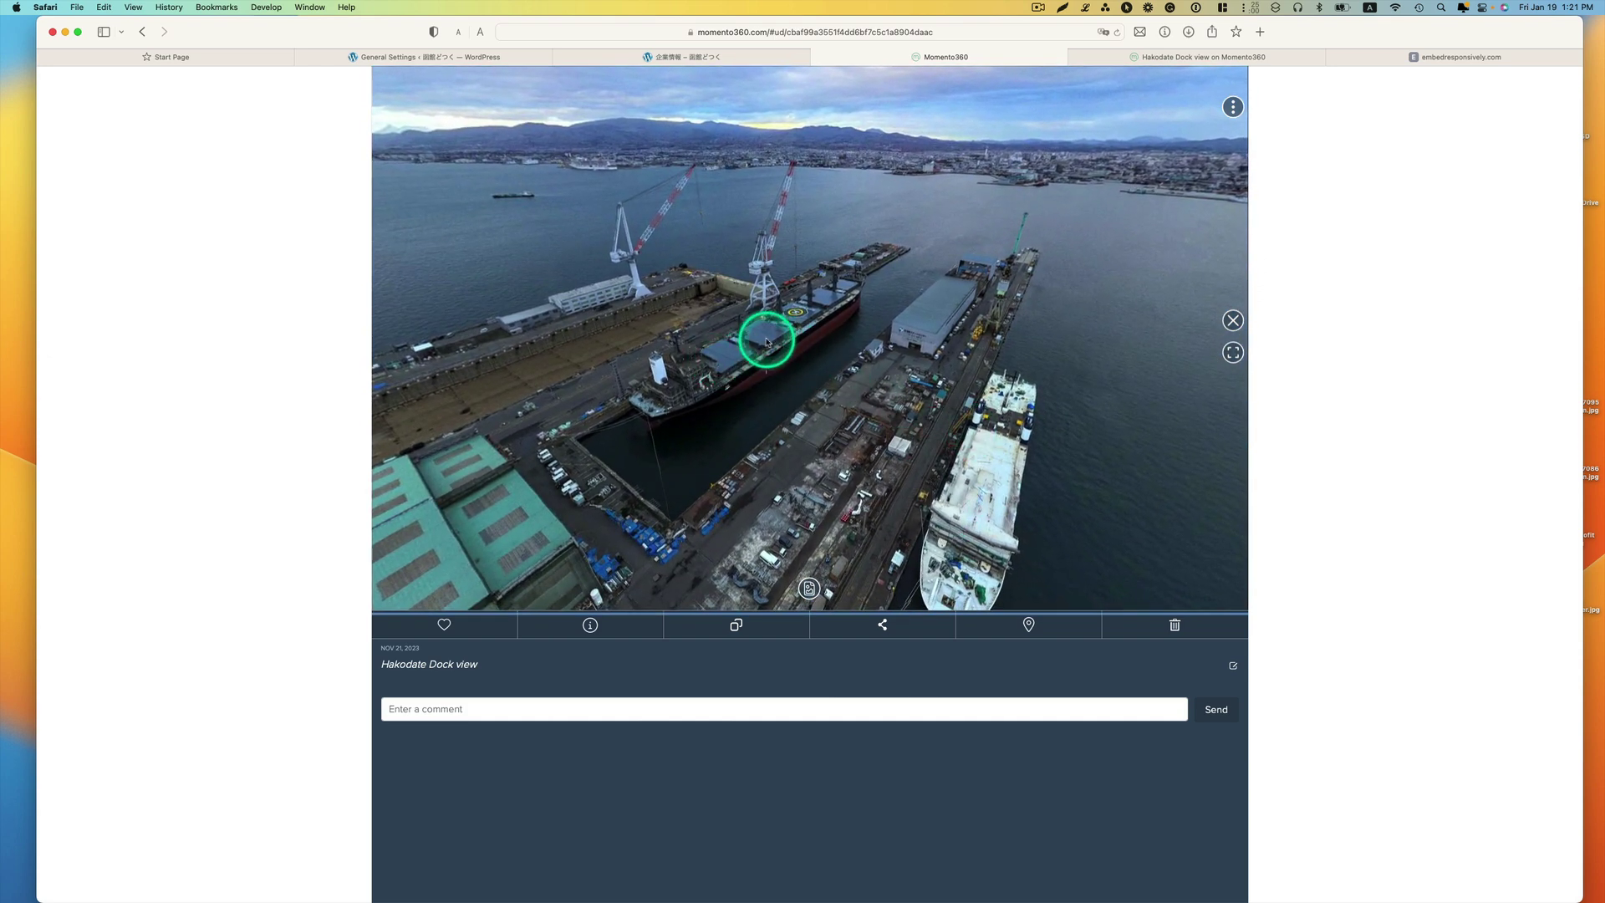
click(763, 338)
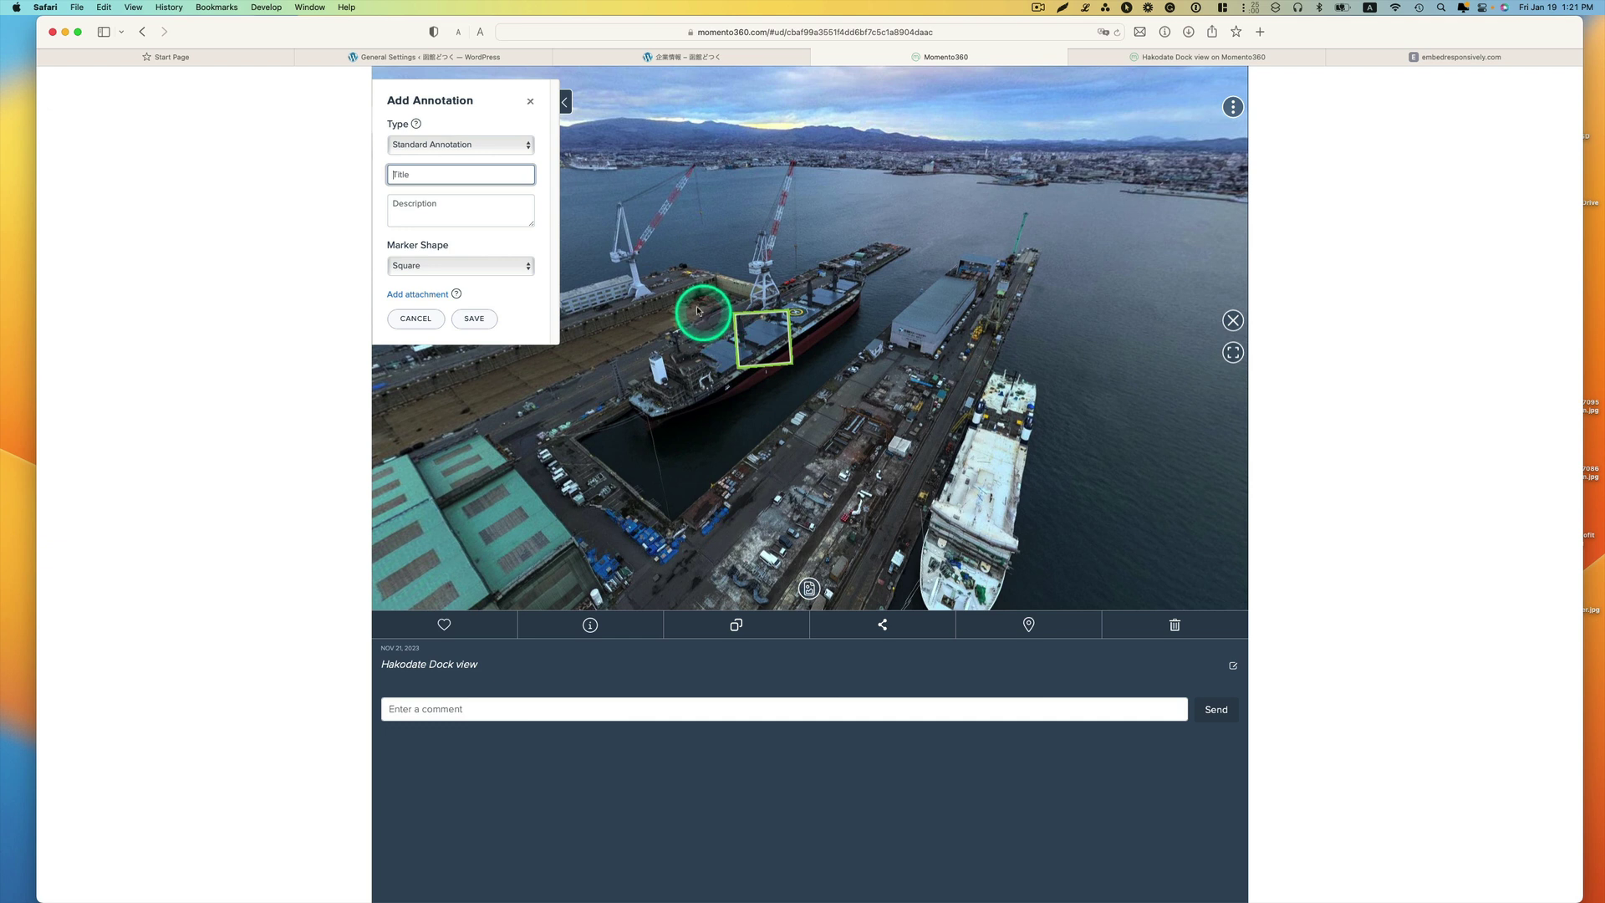
Set the marker shape to Square, title it Ship #1, and save it
click(454, 266)
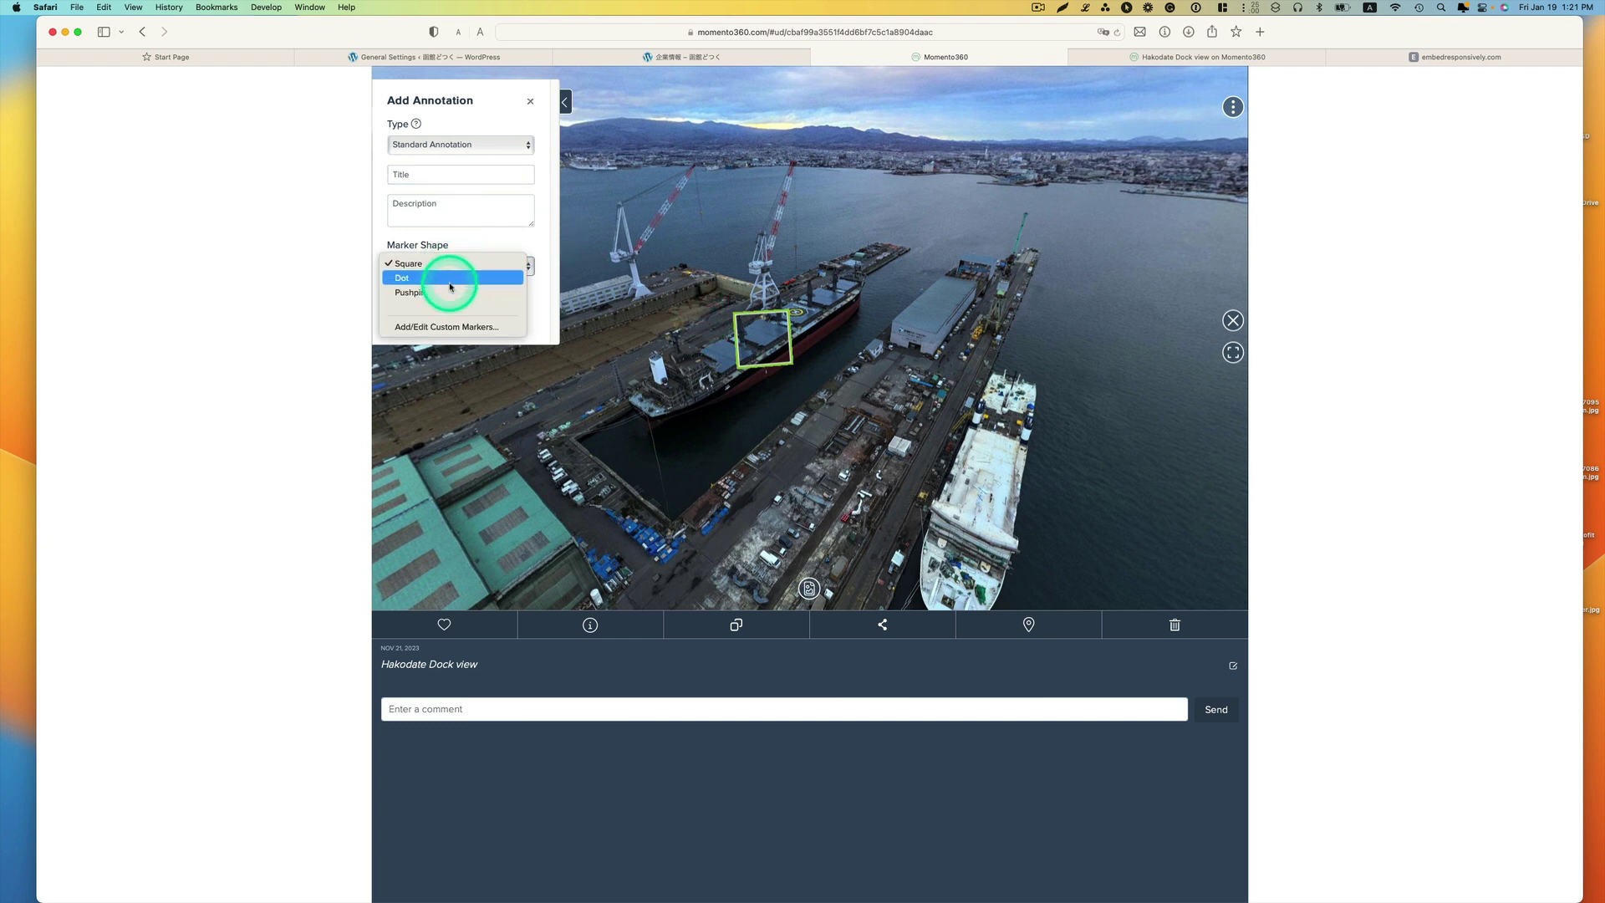
click(450, 277)
click(456, 265)
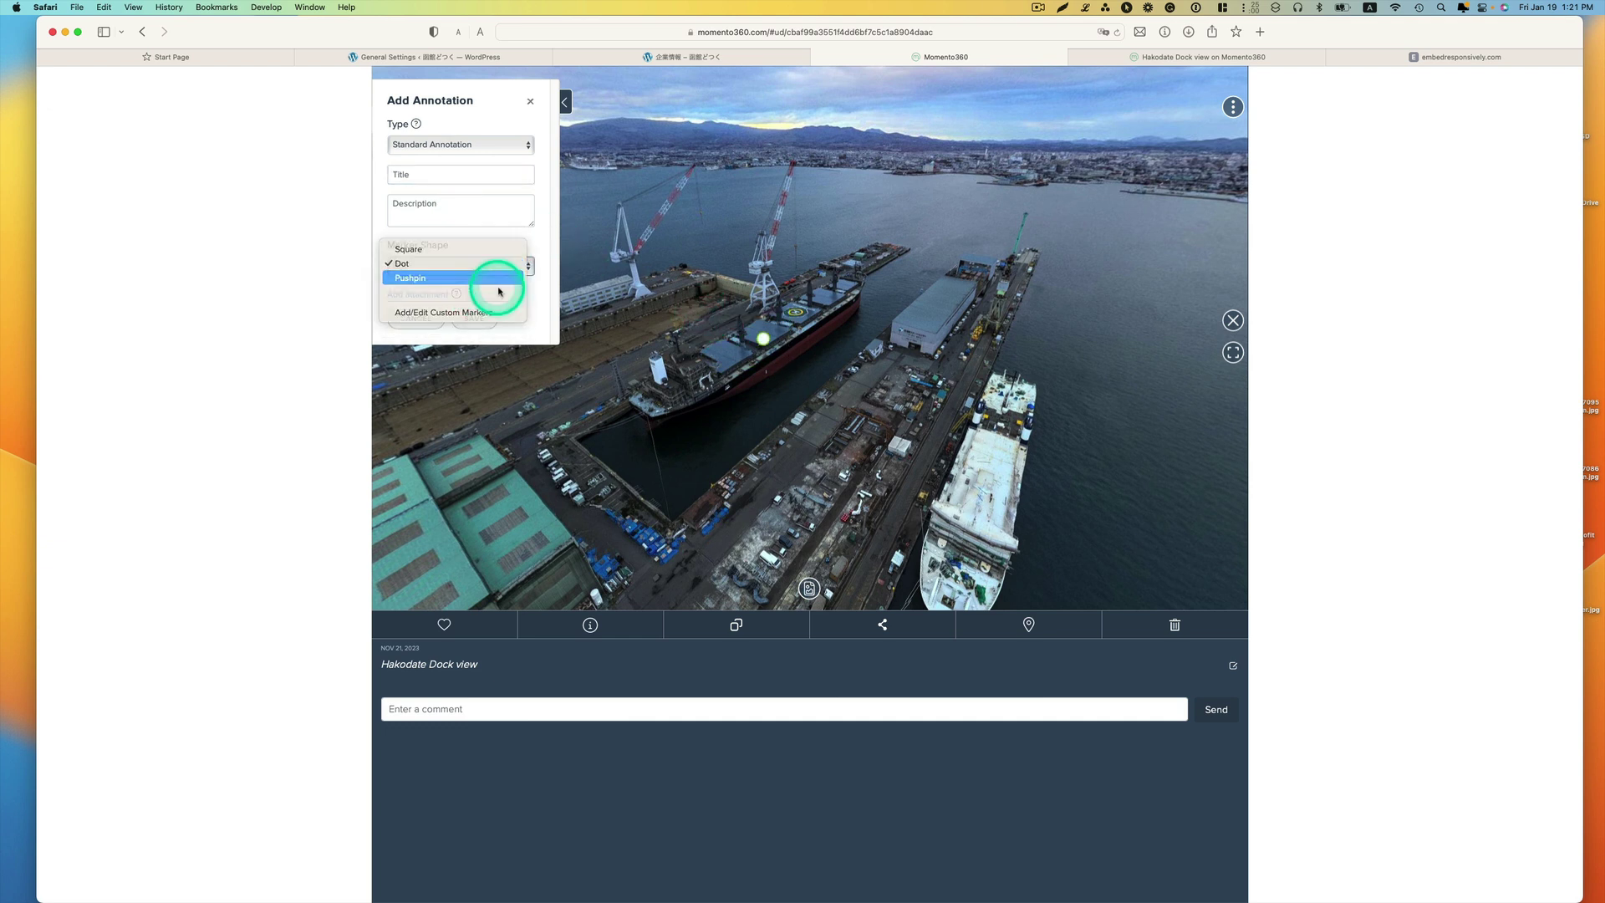
click(498, 288)
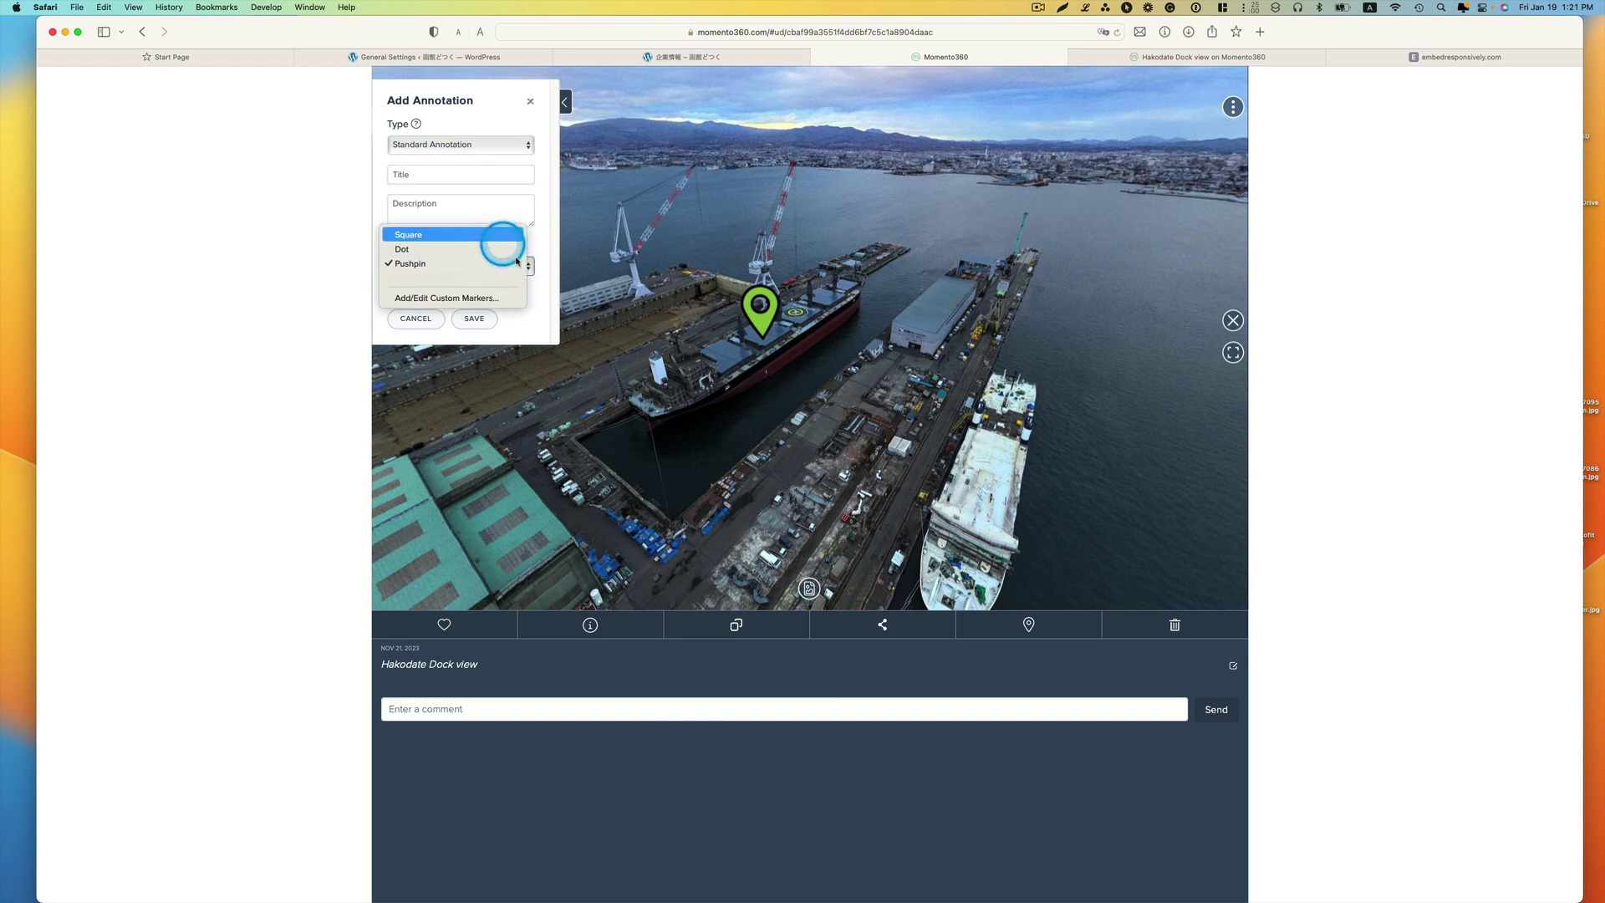
click(451, 235)
click(457, 176)
text(Ship #1)
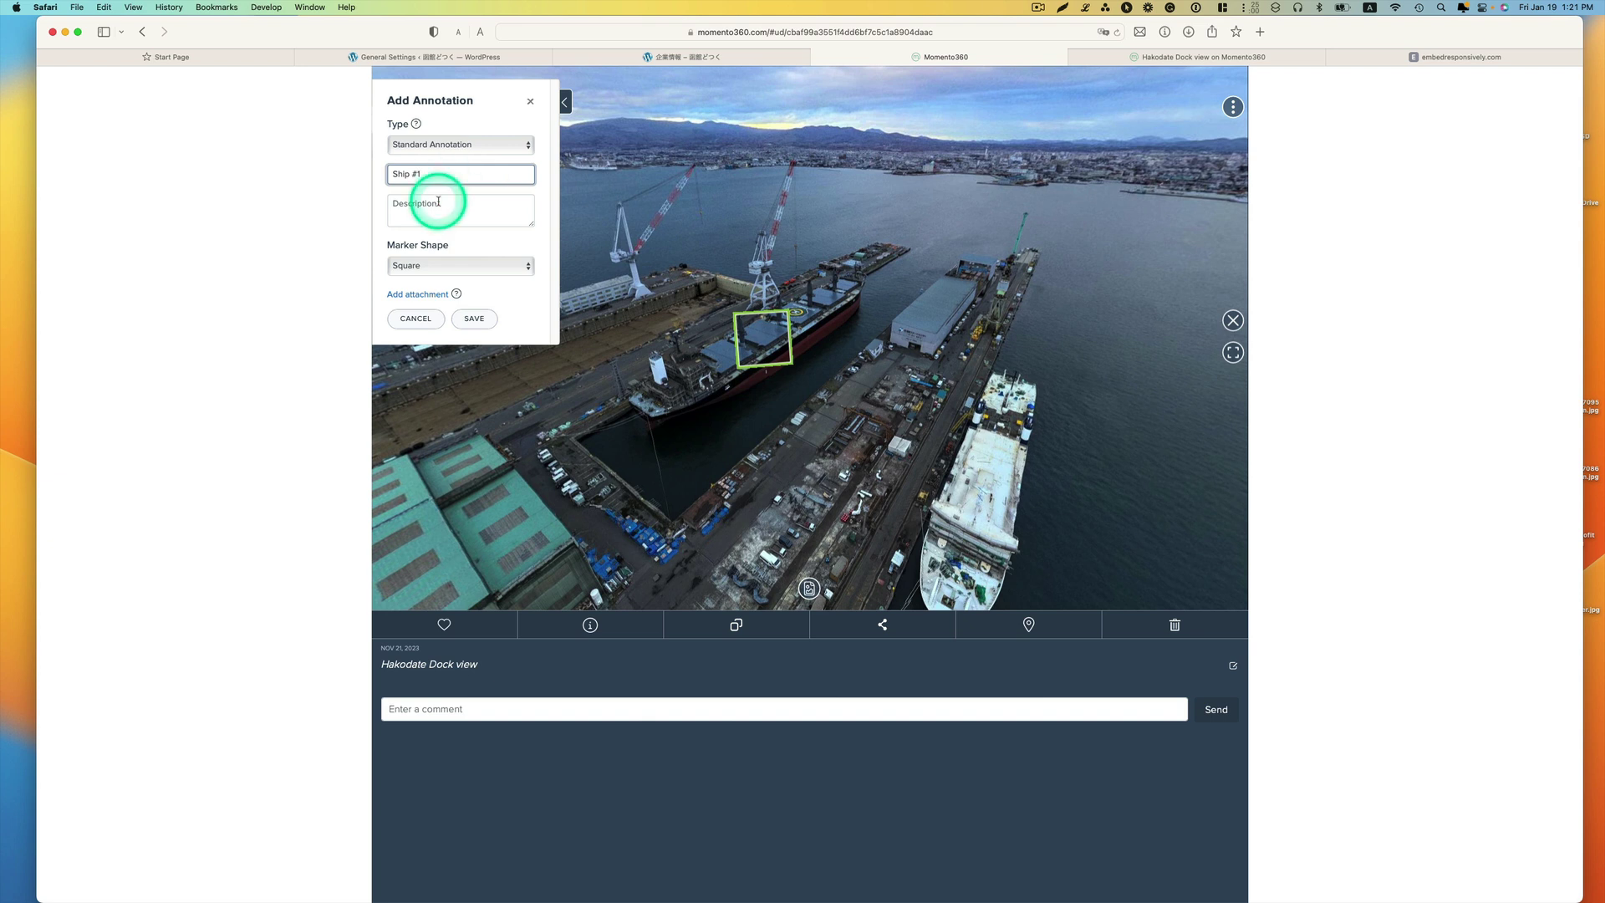
click(438, 202)
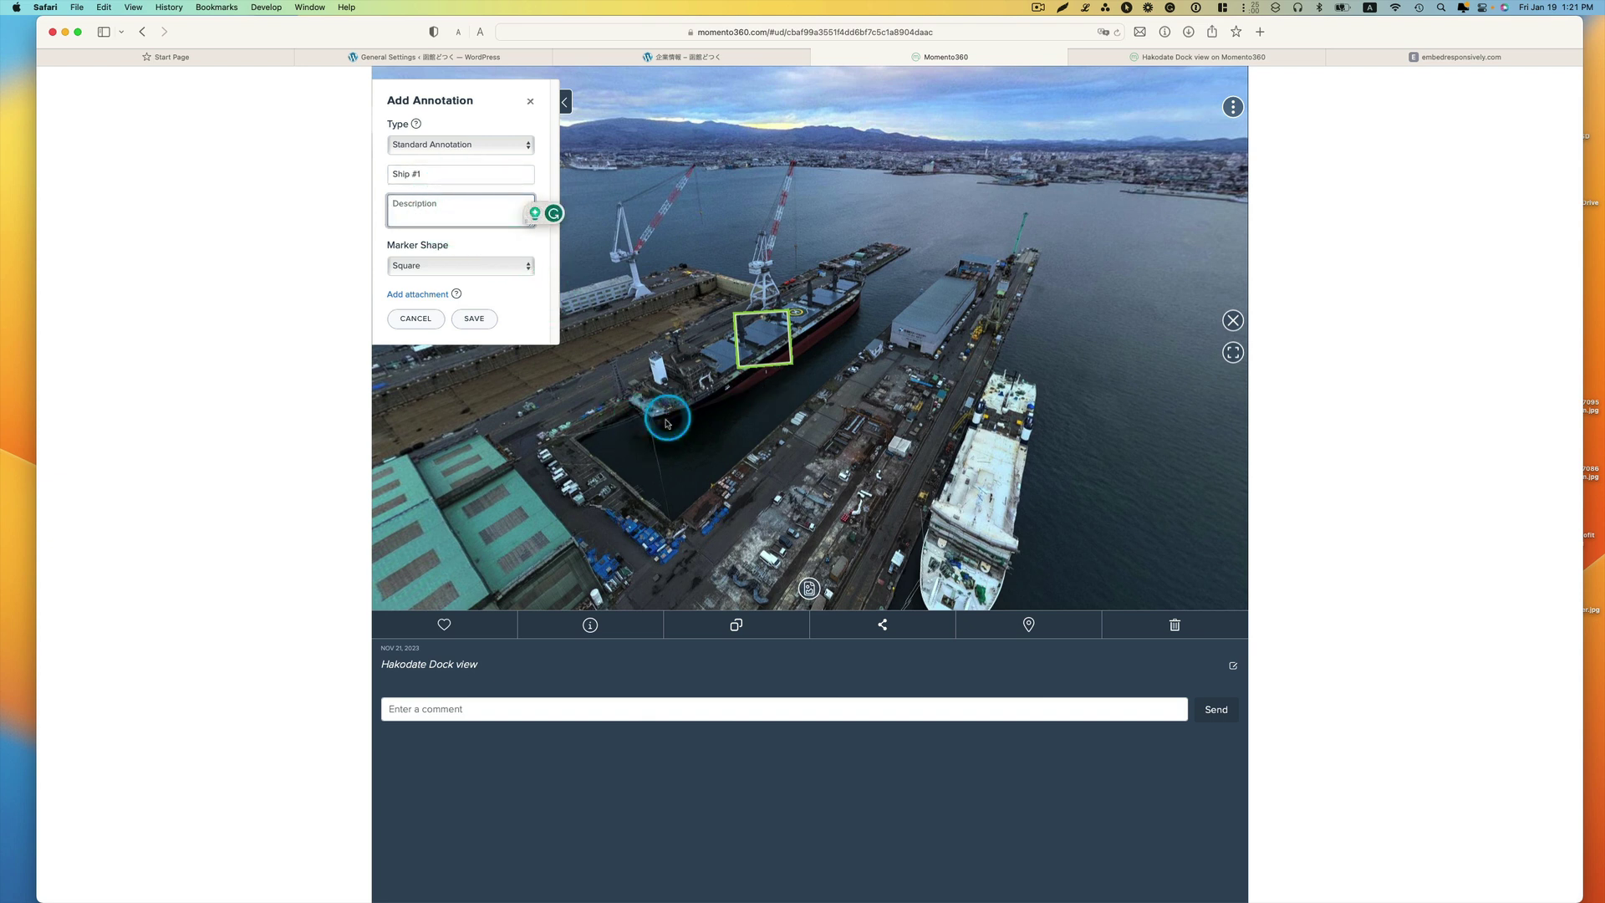
click(470, 320)
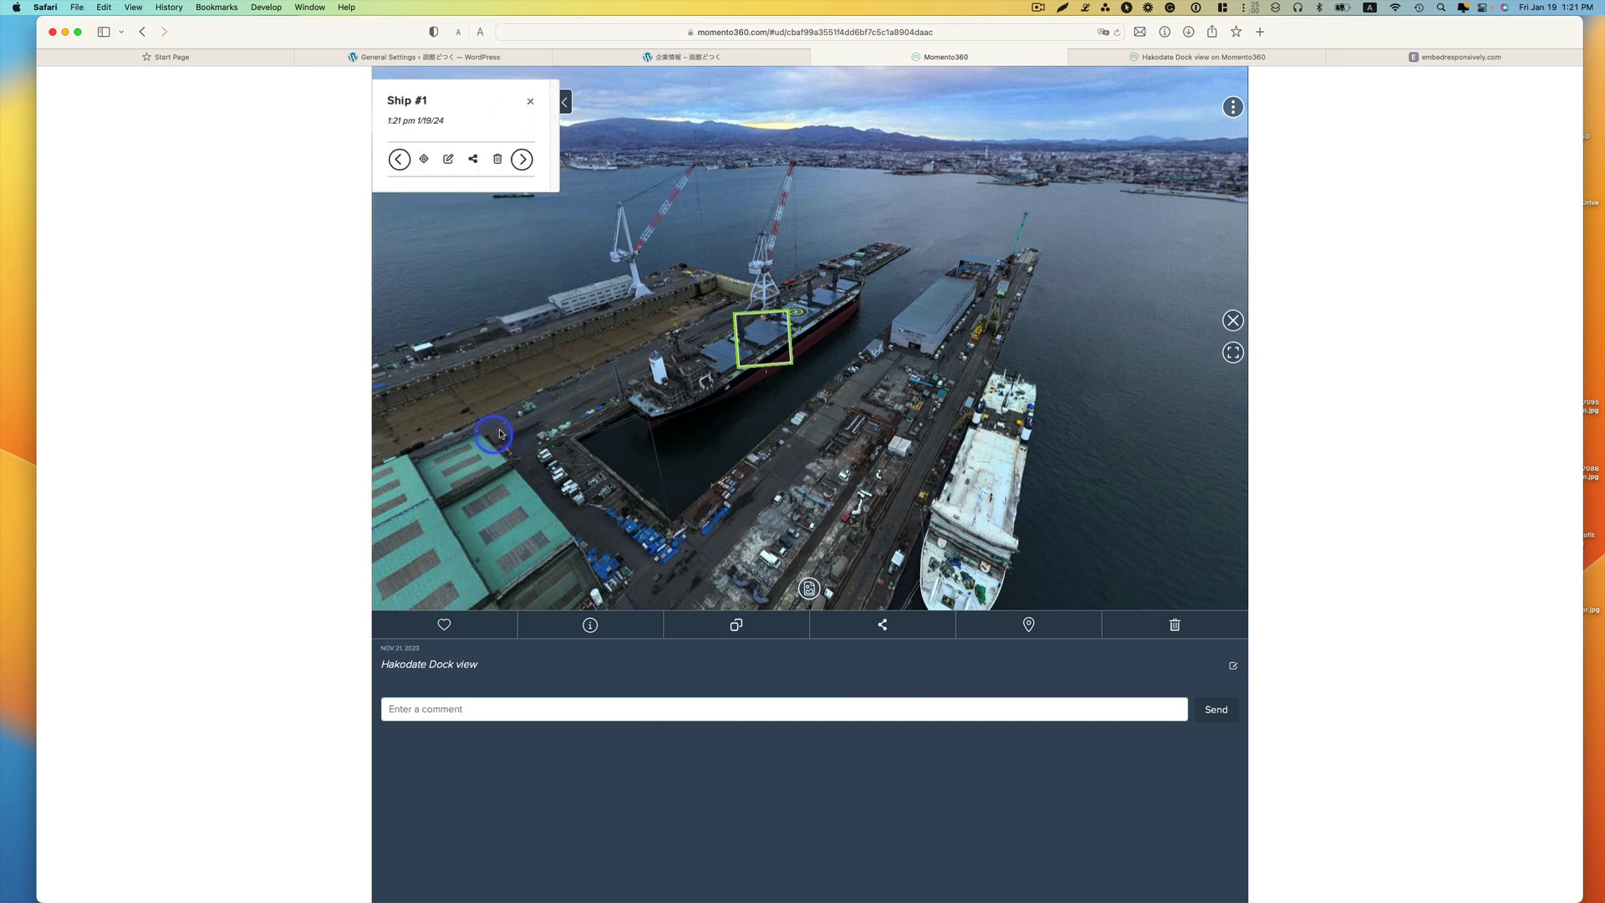
Turn to the green-roofed factories and save a Factory #1 annotation on one roof
mouse_move(501, 428)
mouse_down()
mouse_move(976, 436)
mouse_move(1092, 390)
mouse_up()
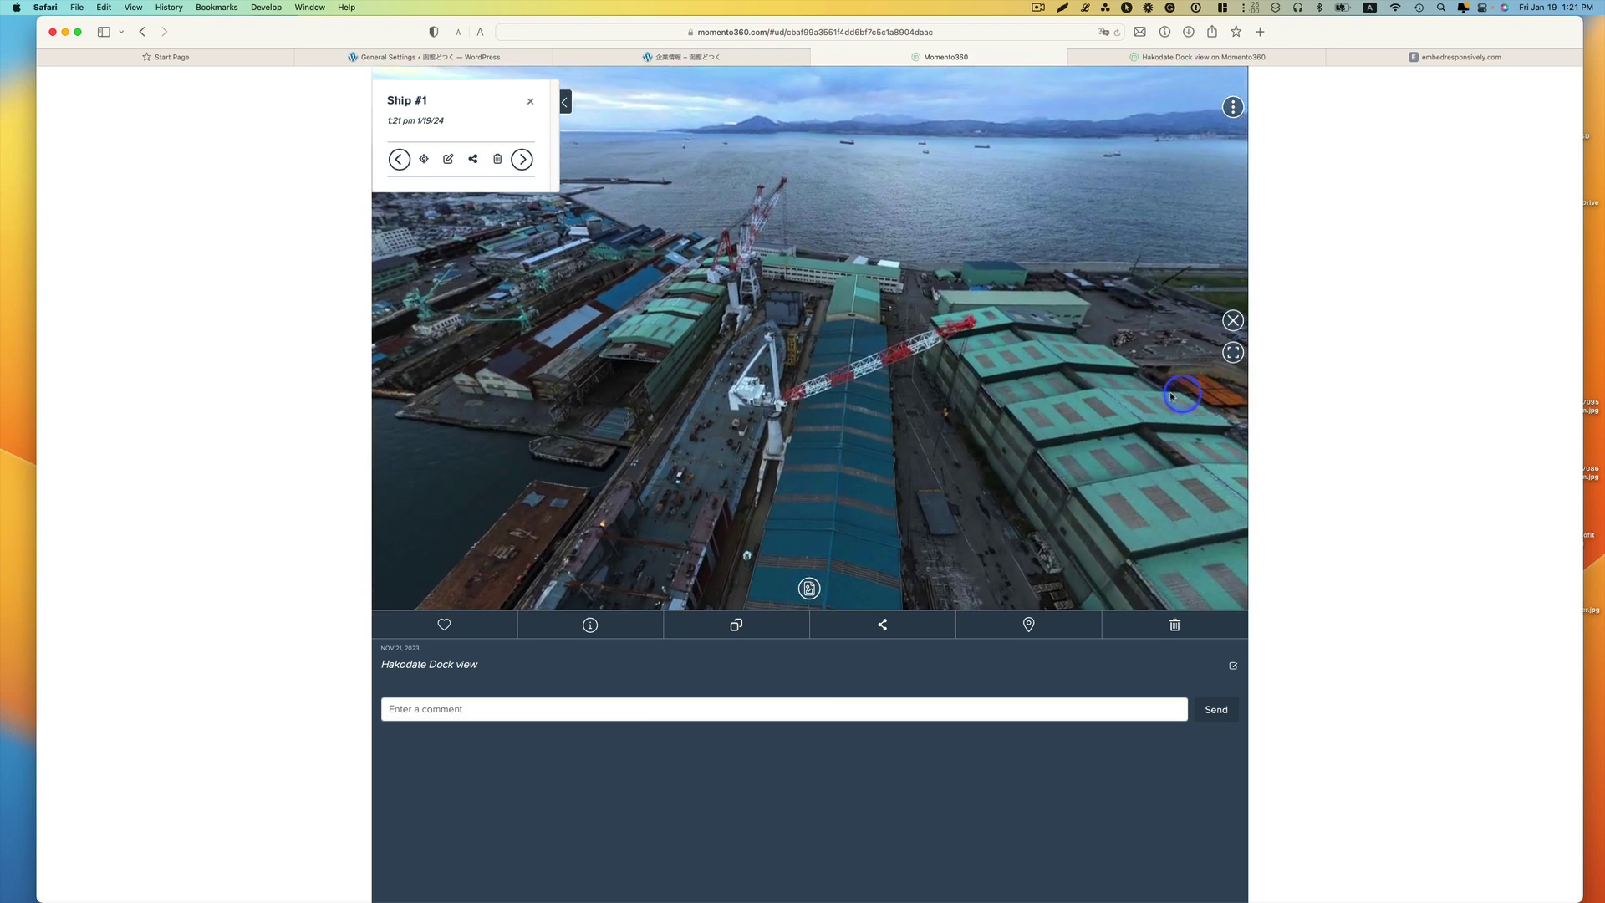
click(643, 311)
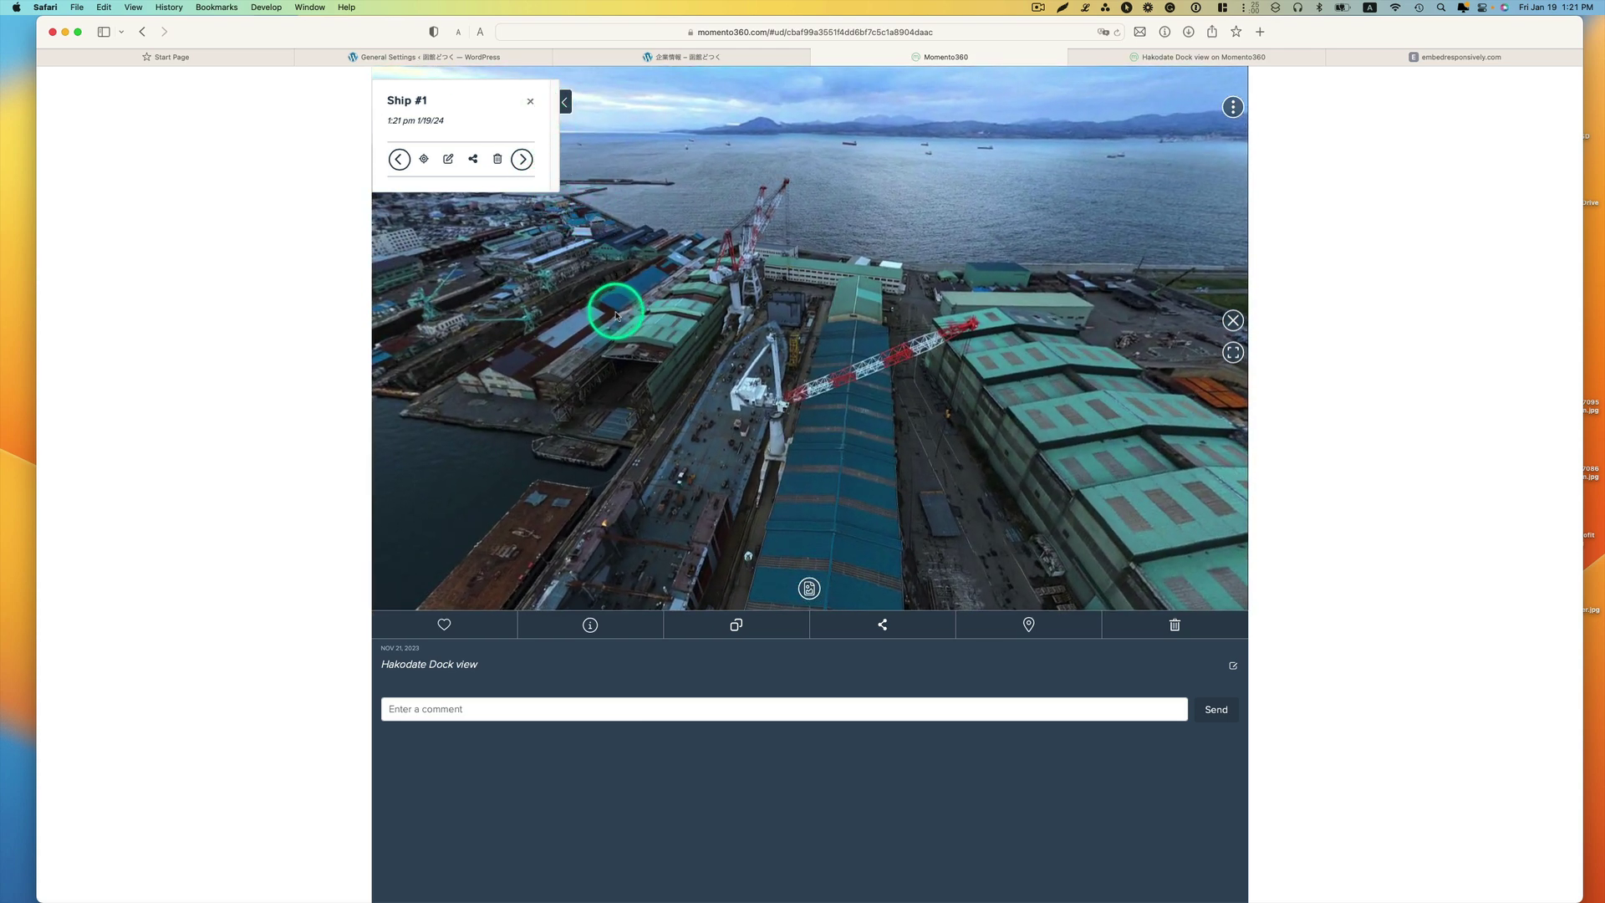
click(656, 324)
text(Factory #1)
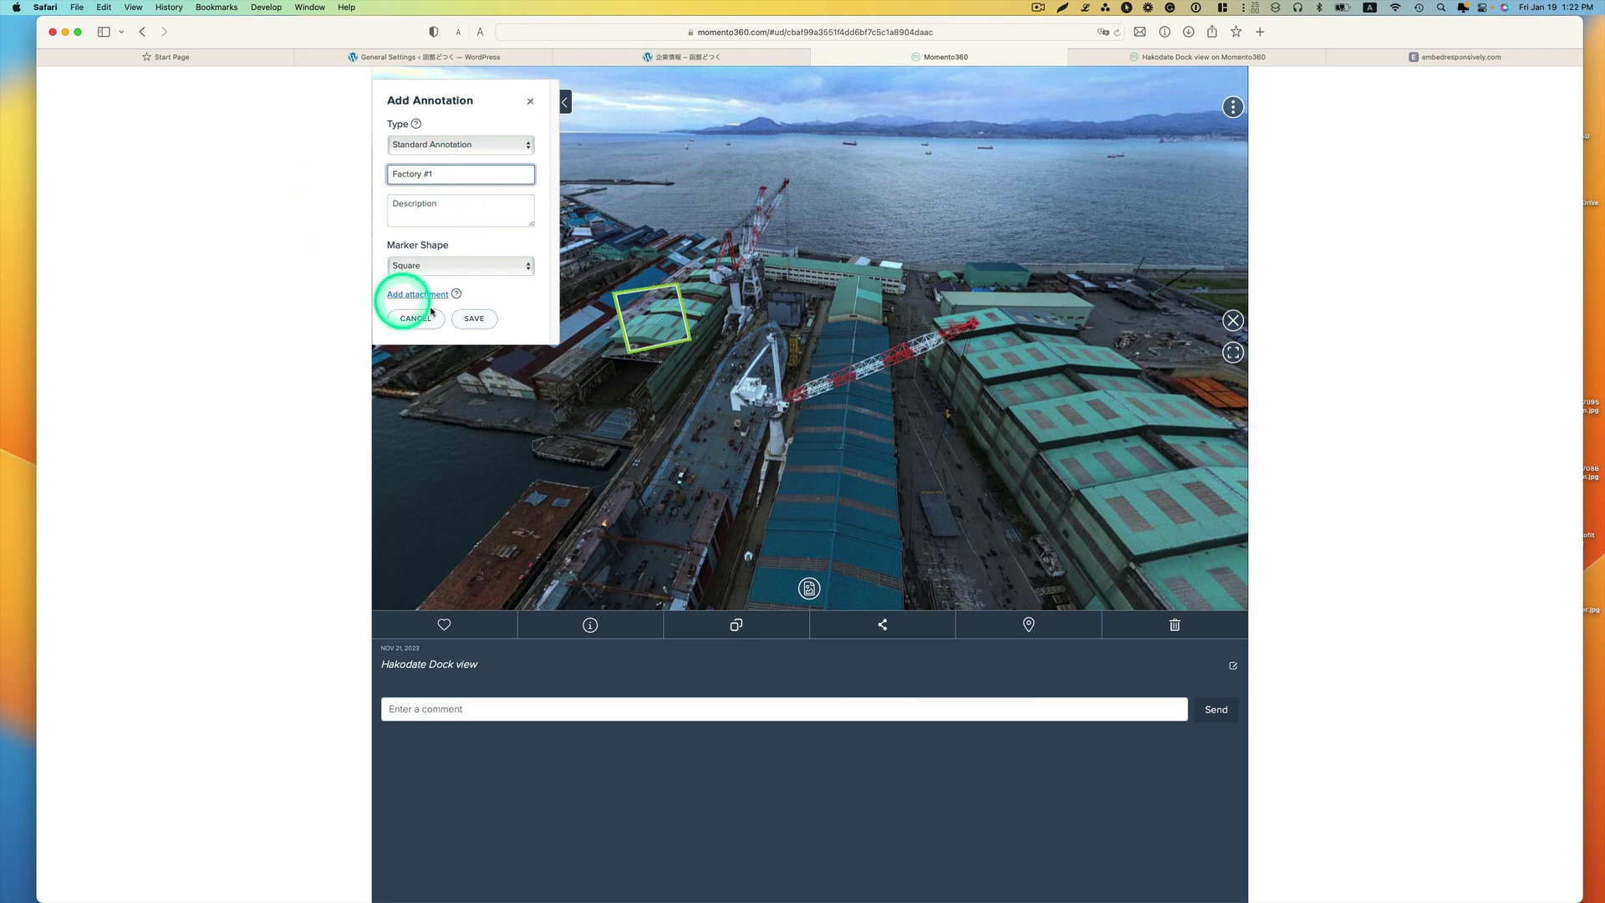
click(474, 320)
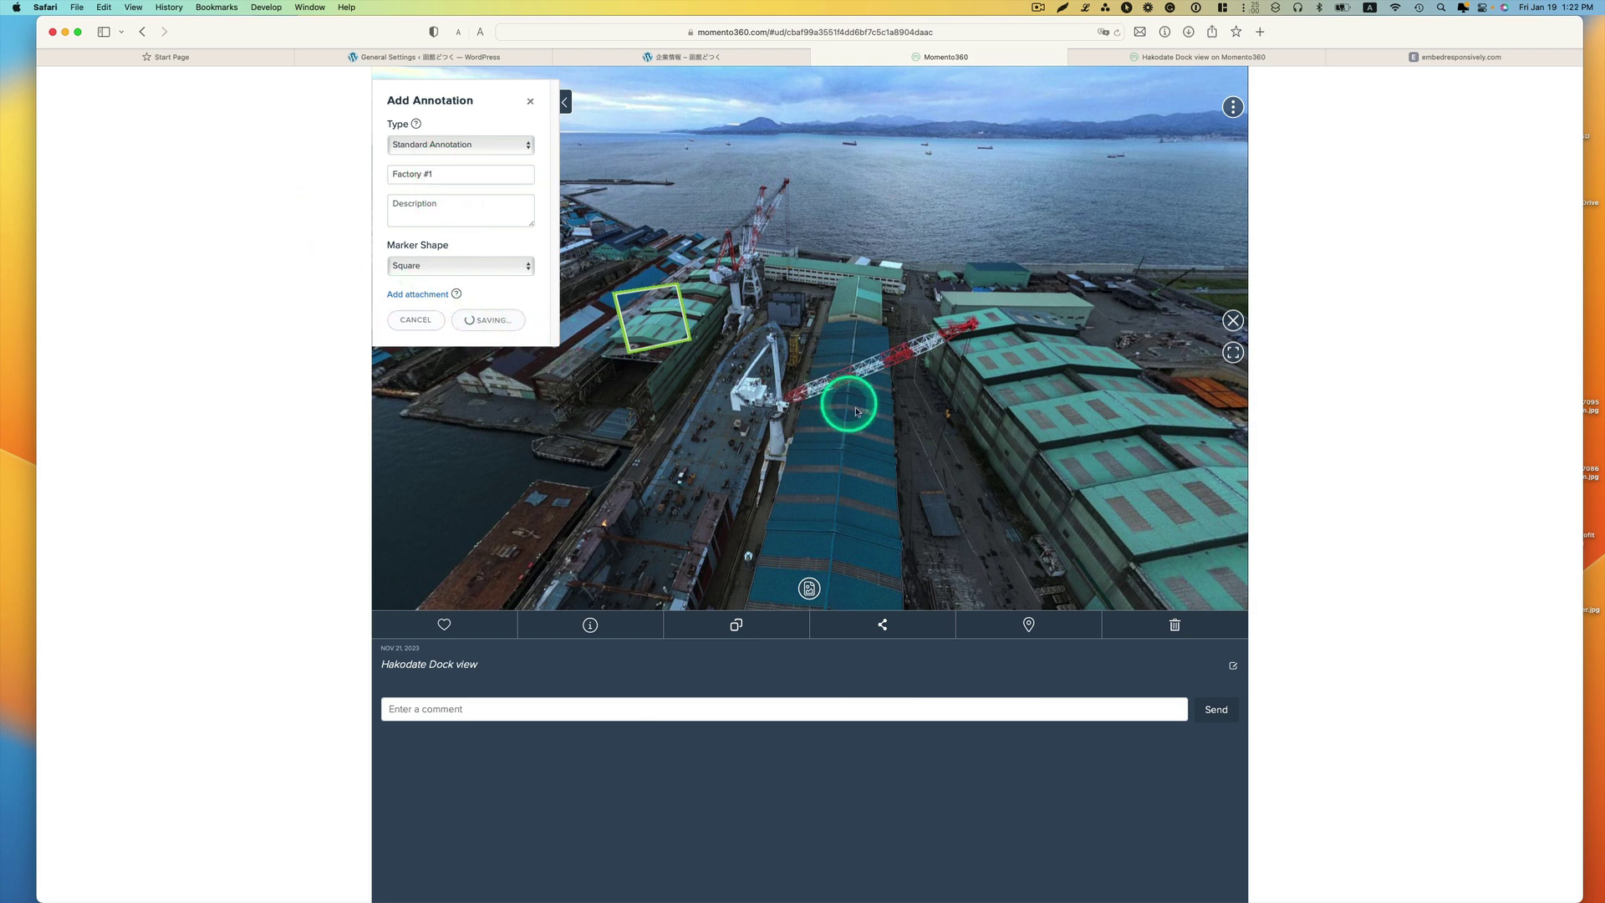
Save a Factory #2 annotation on another factory roof and exit annotation editing
click(862, 464)
text(2)
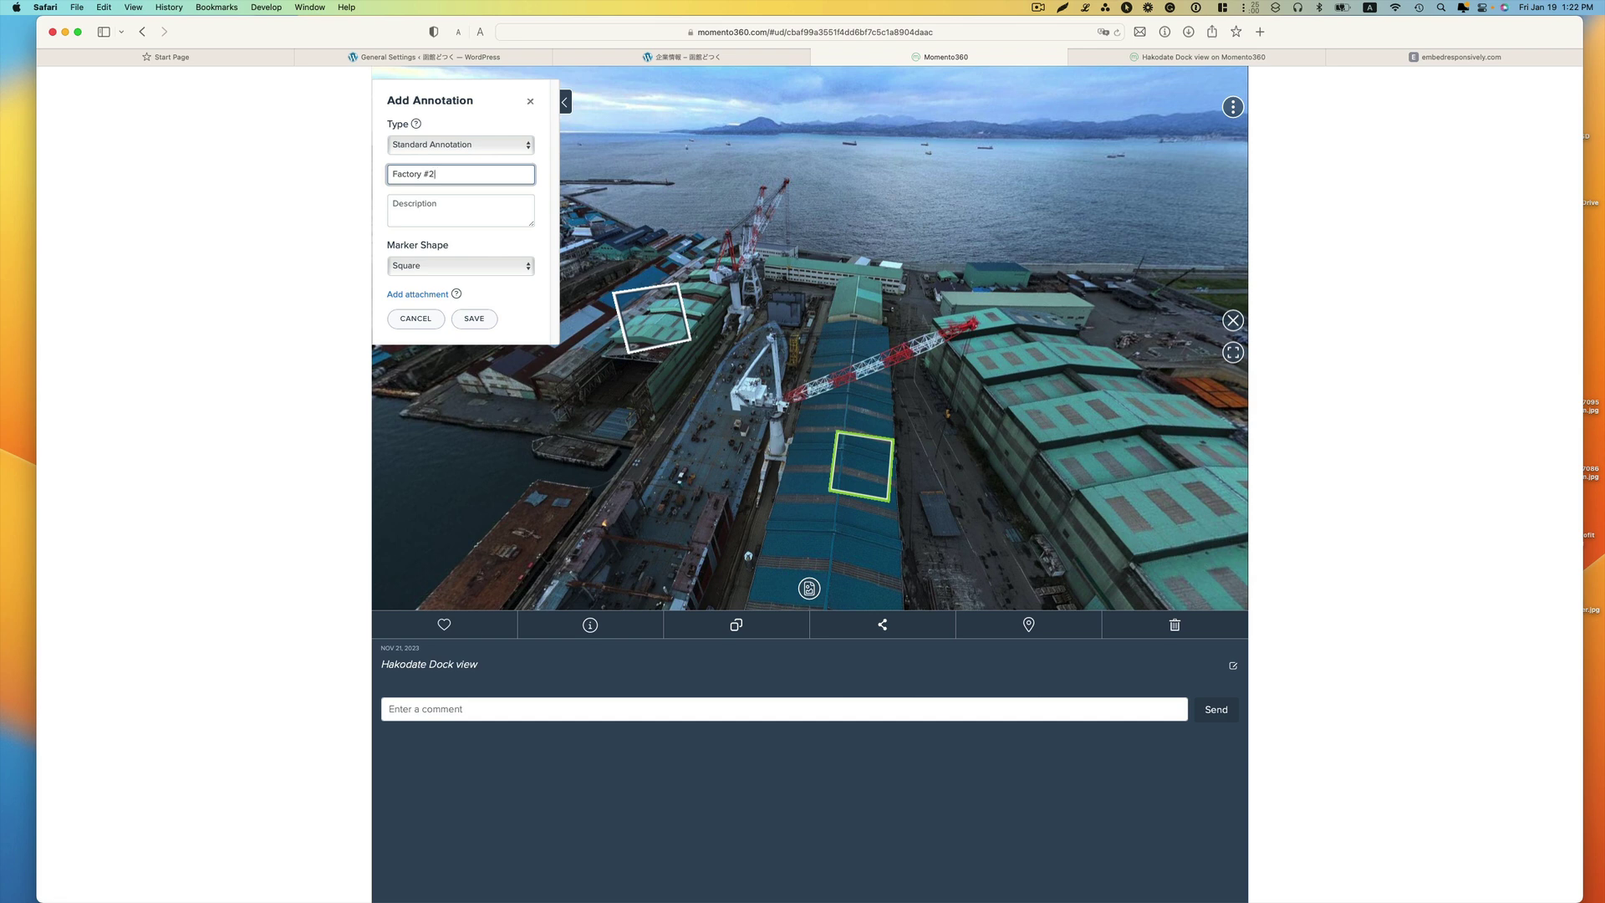
click(483, 318)
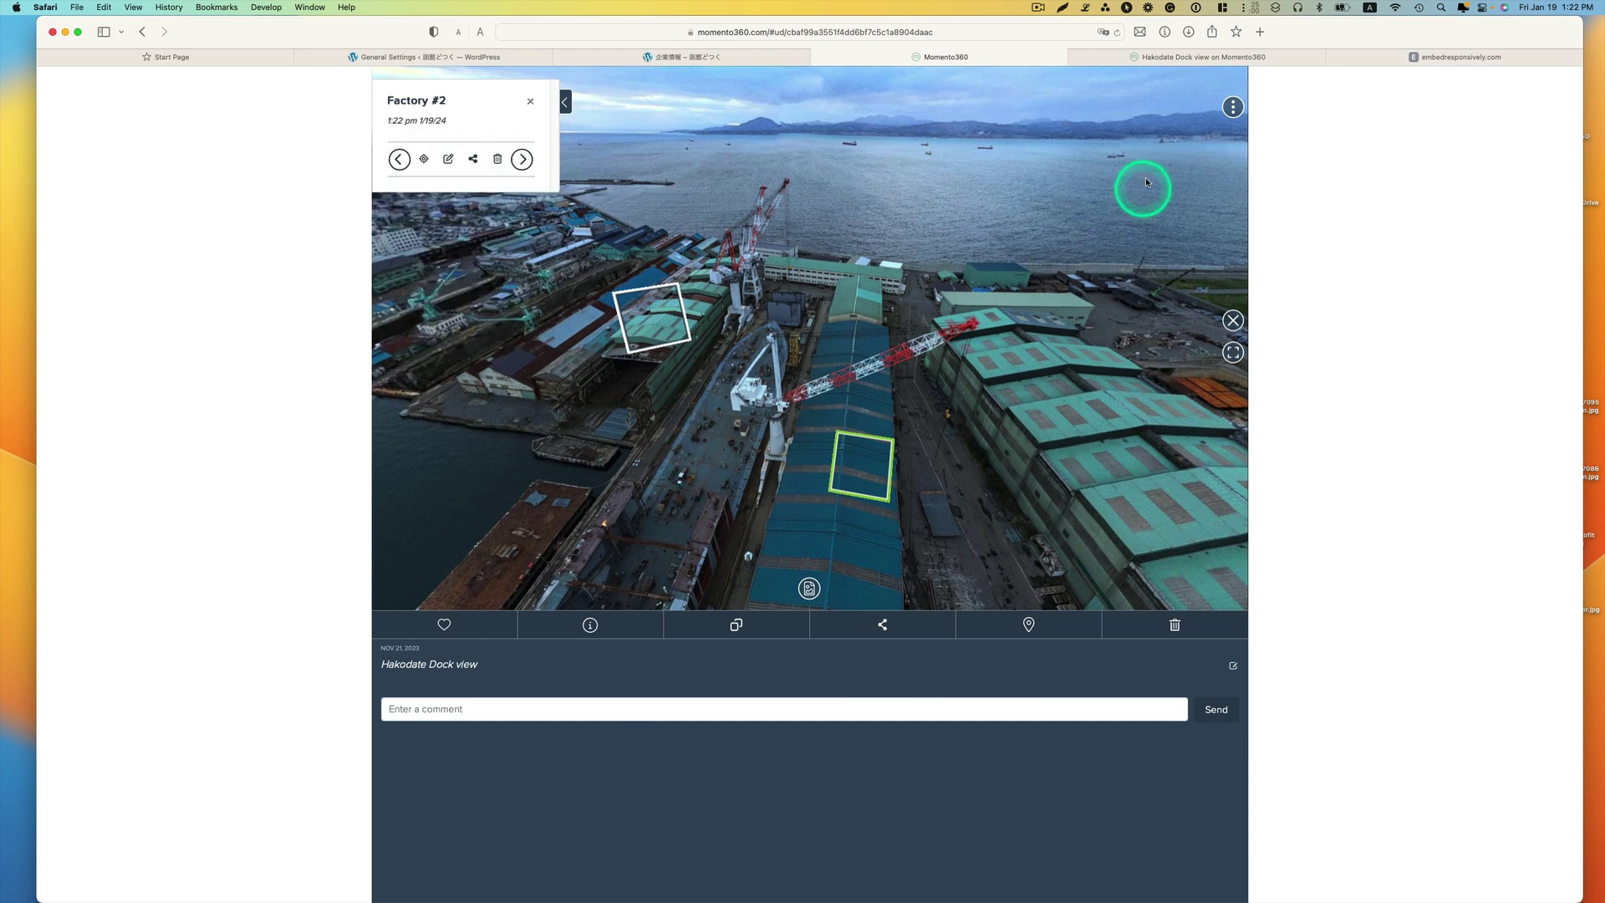
click(1233, 320)
Preview the panorama full screen and tour its annotated viewpoints, including Factory #2
click(587, 245)
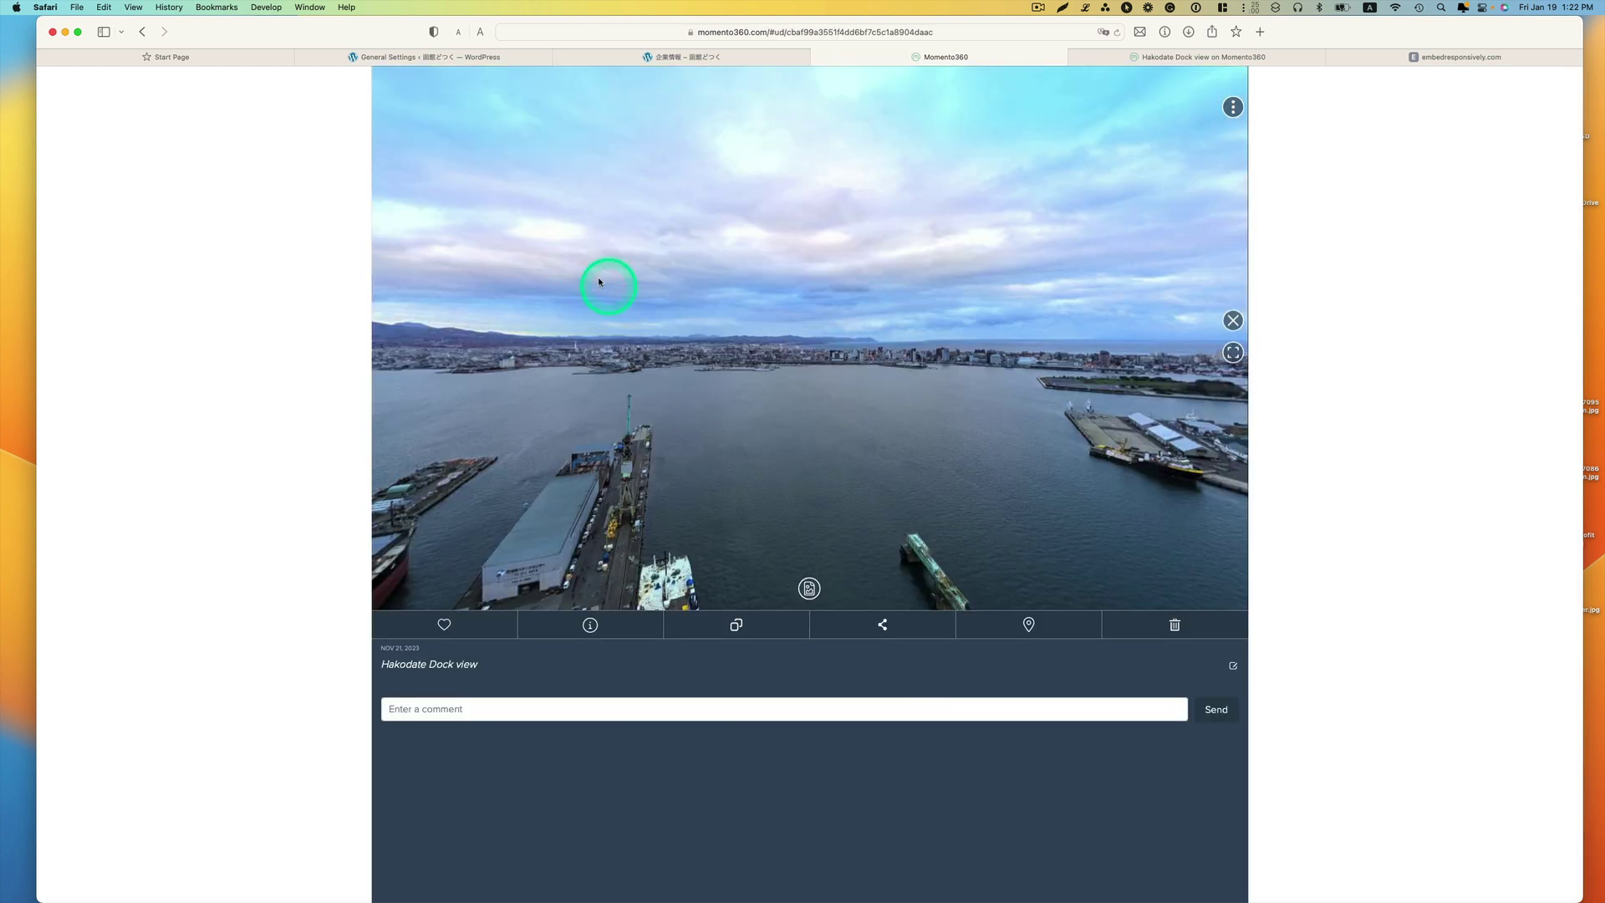
click(1230, 352)
drag(433, 512, 1152, 465)
scroll(1151, 465, down, 5)
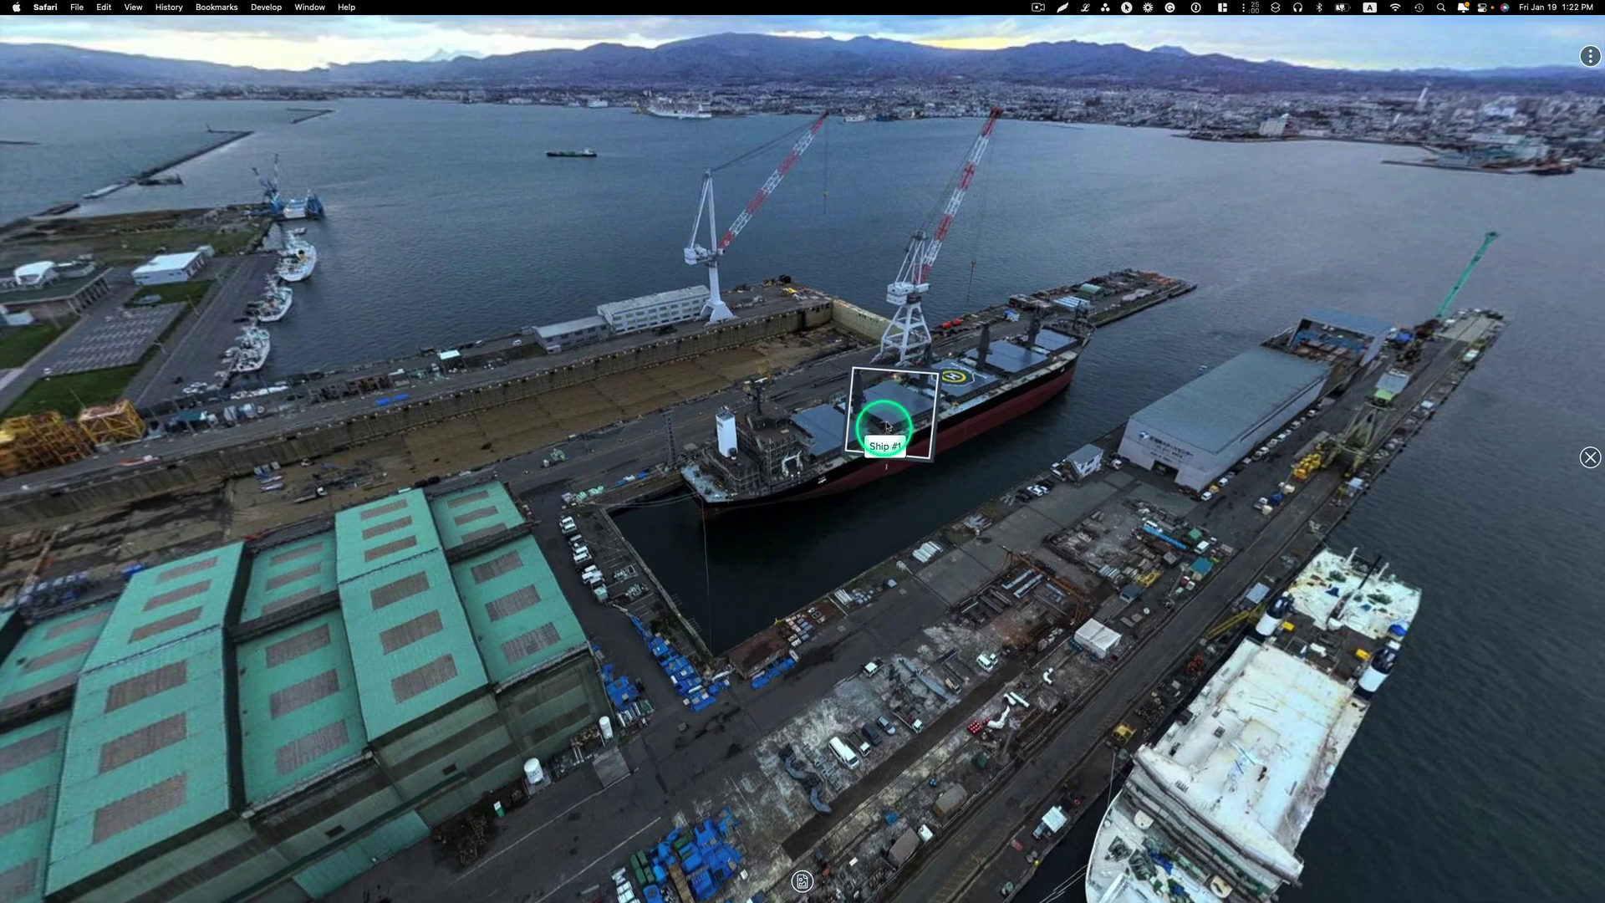
click(874, 424)
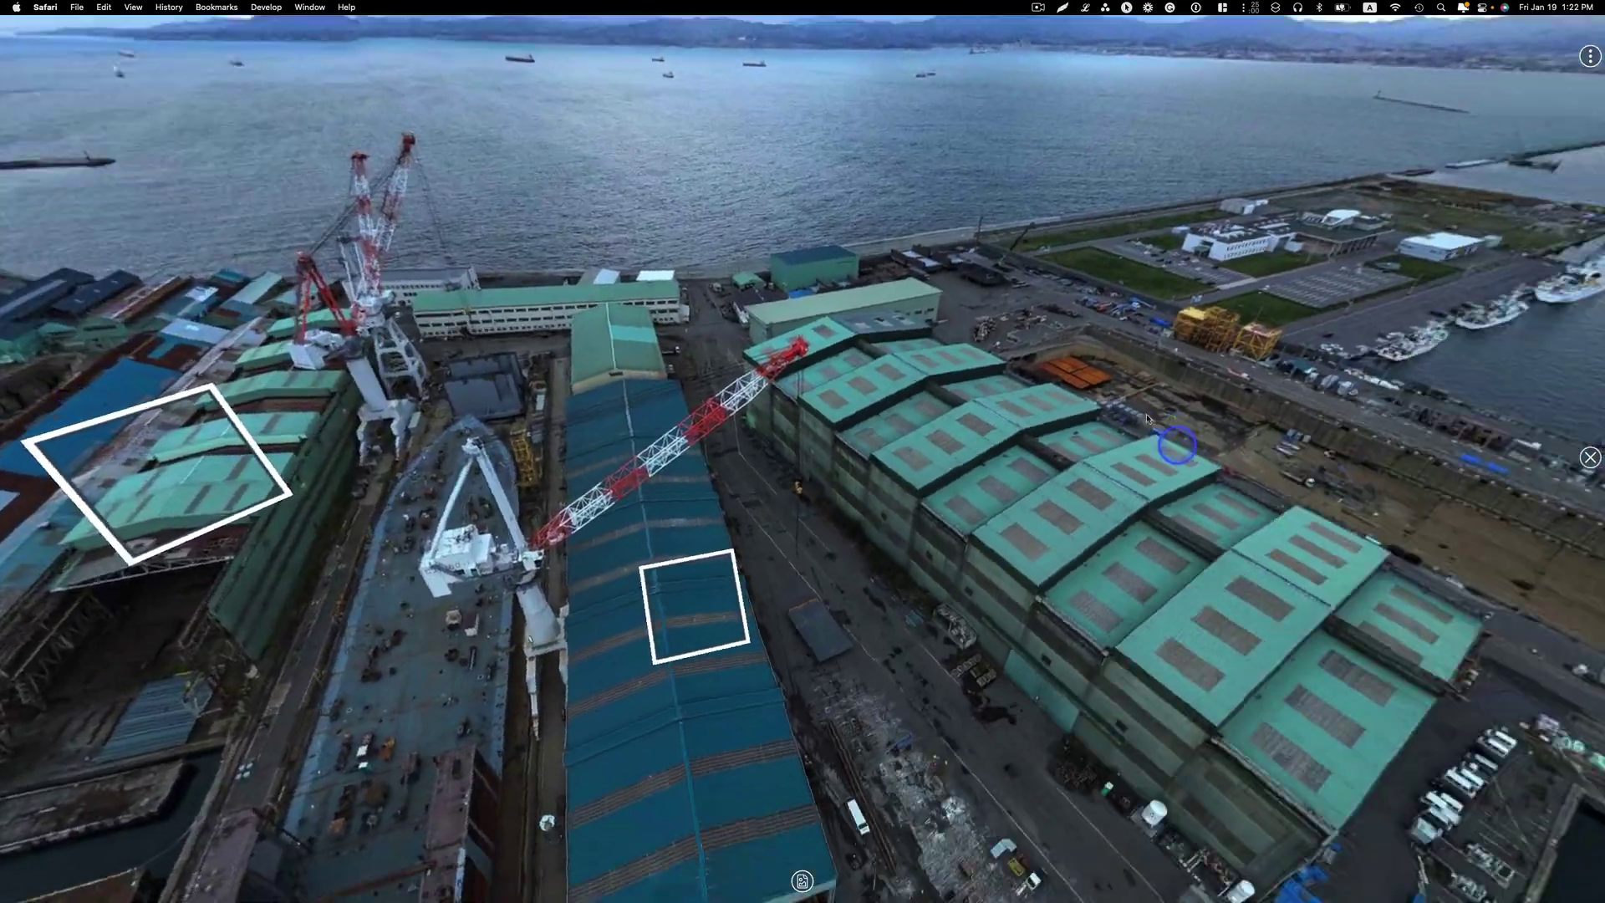
click(1176, 446)
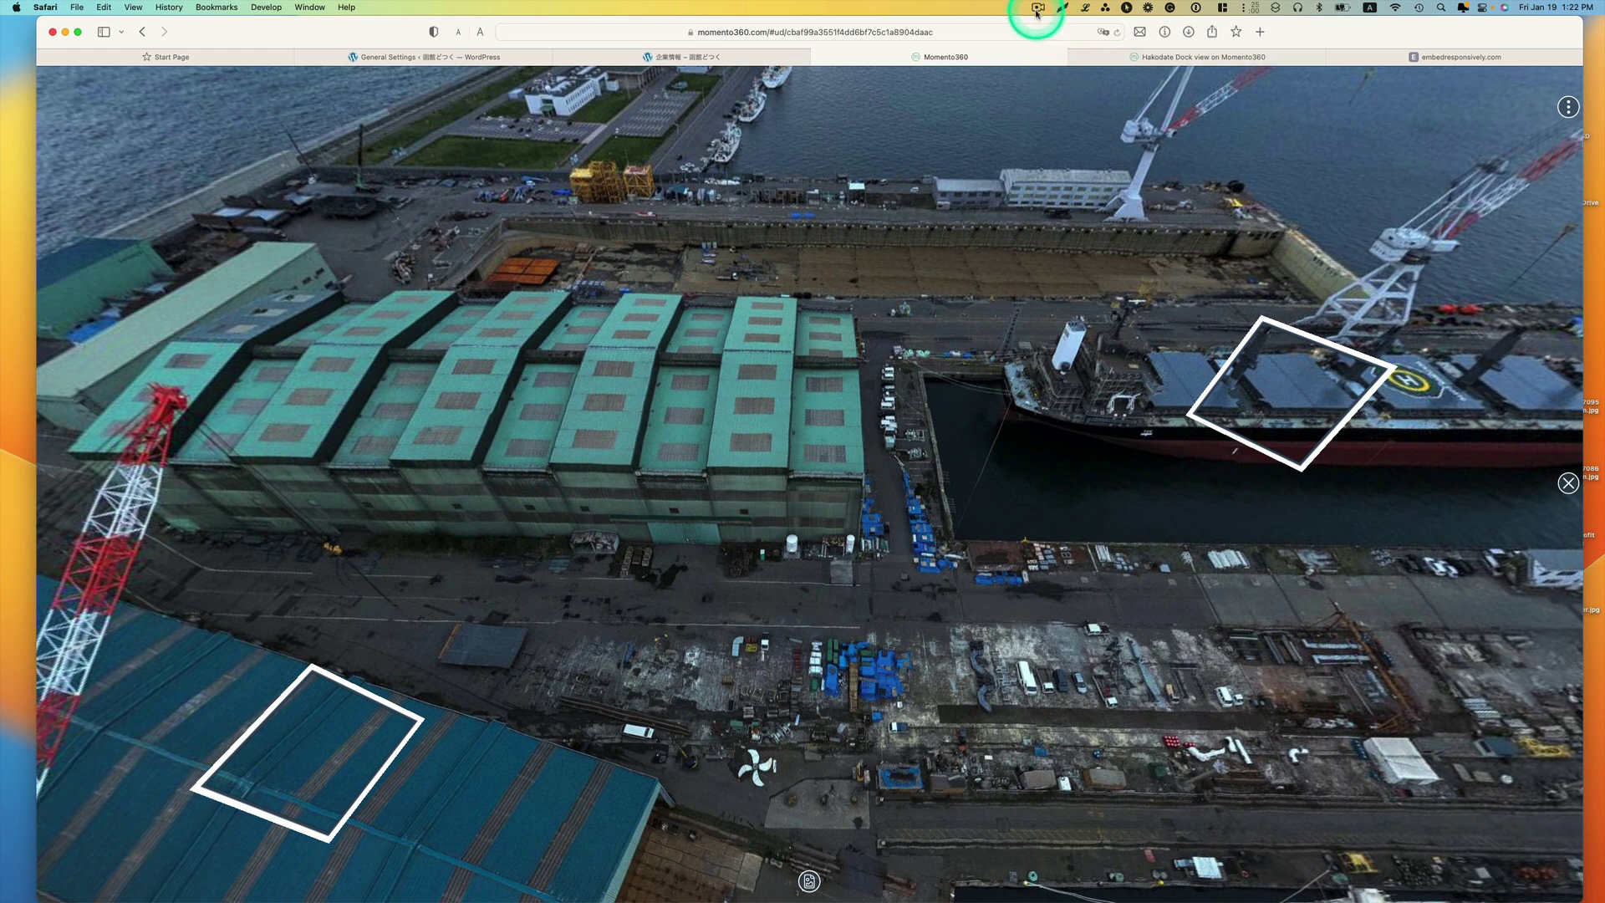
Return to the live WordPress company-info page in Safari
click(1036, 12)
key(ctrl+shift+Tab)
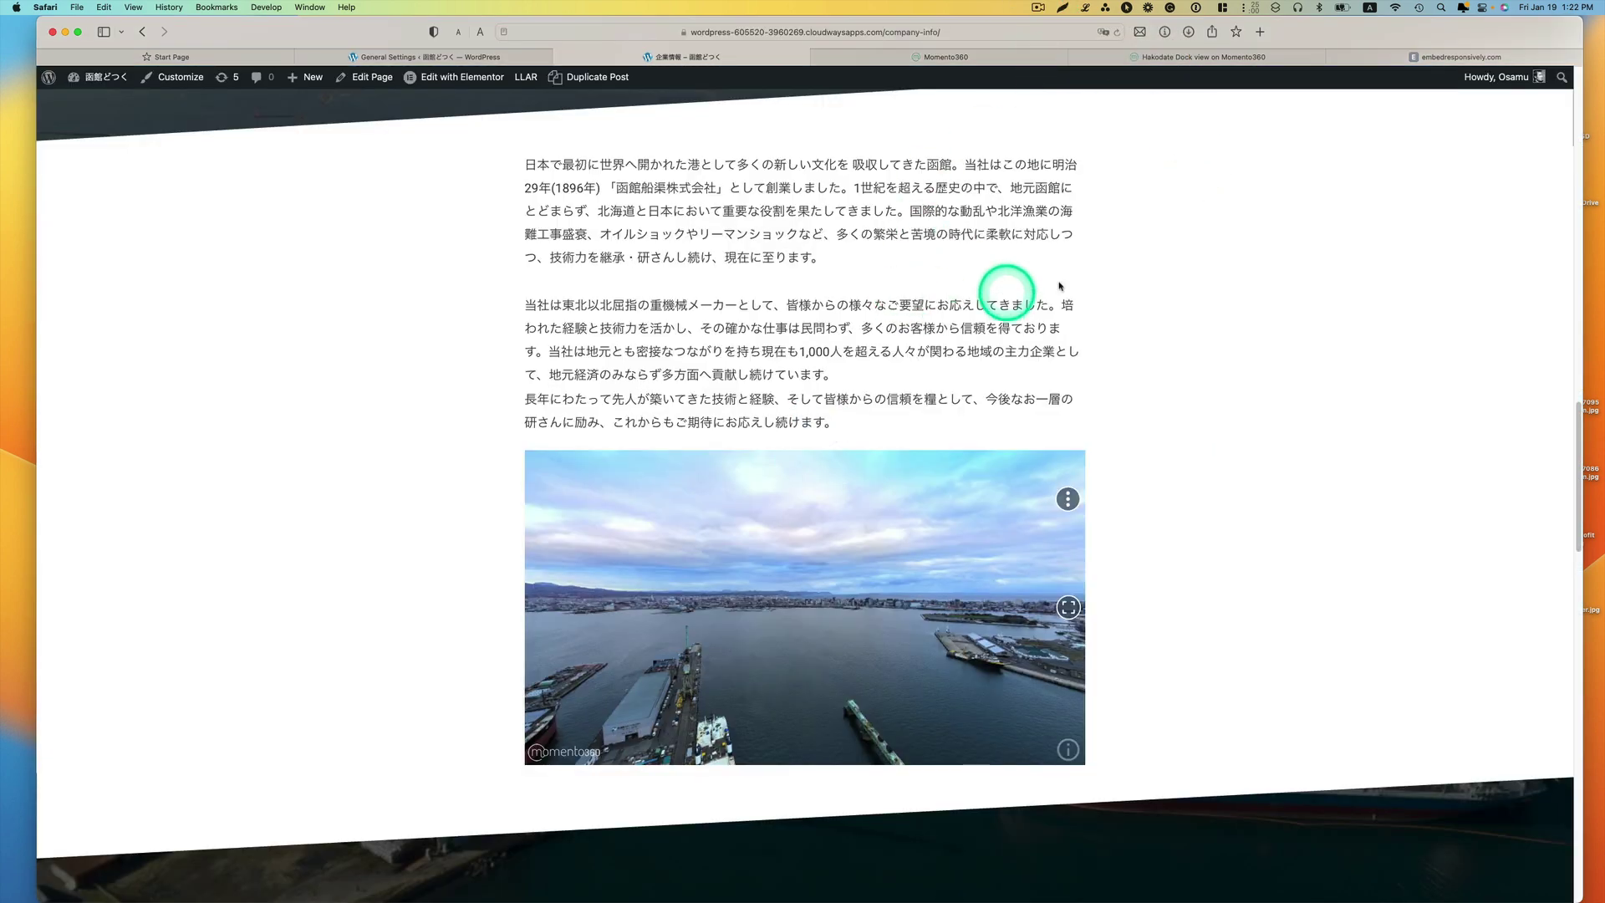
click(986, 298)
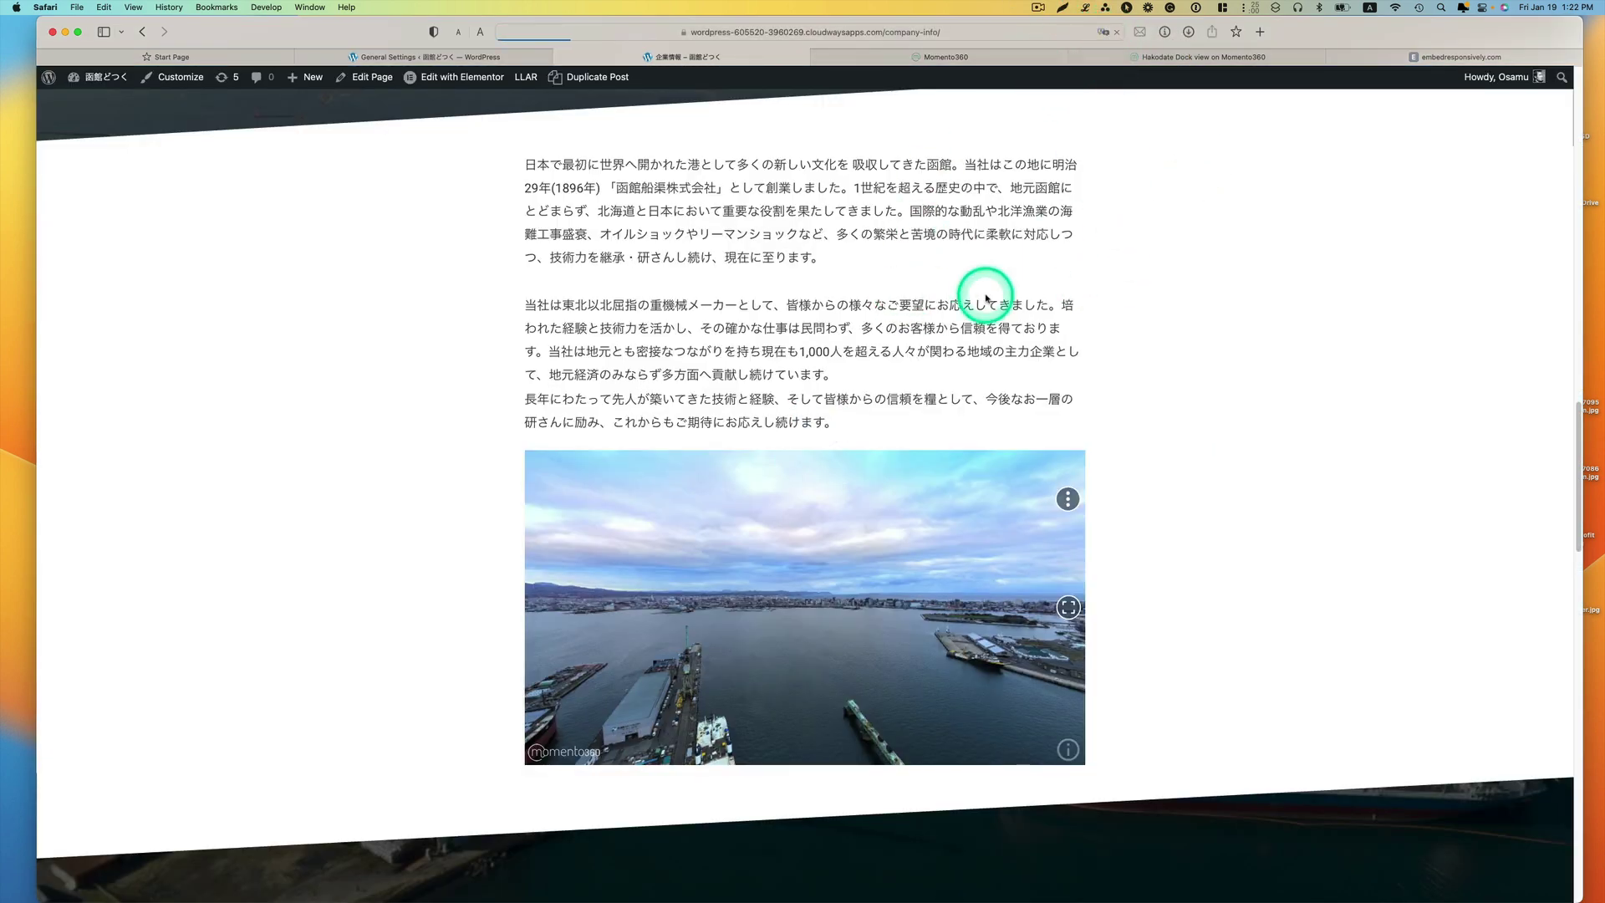